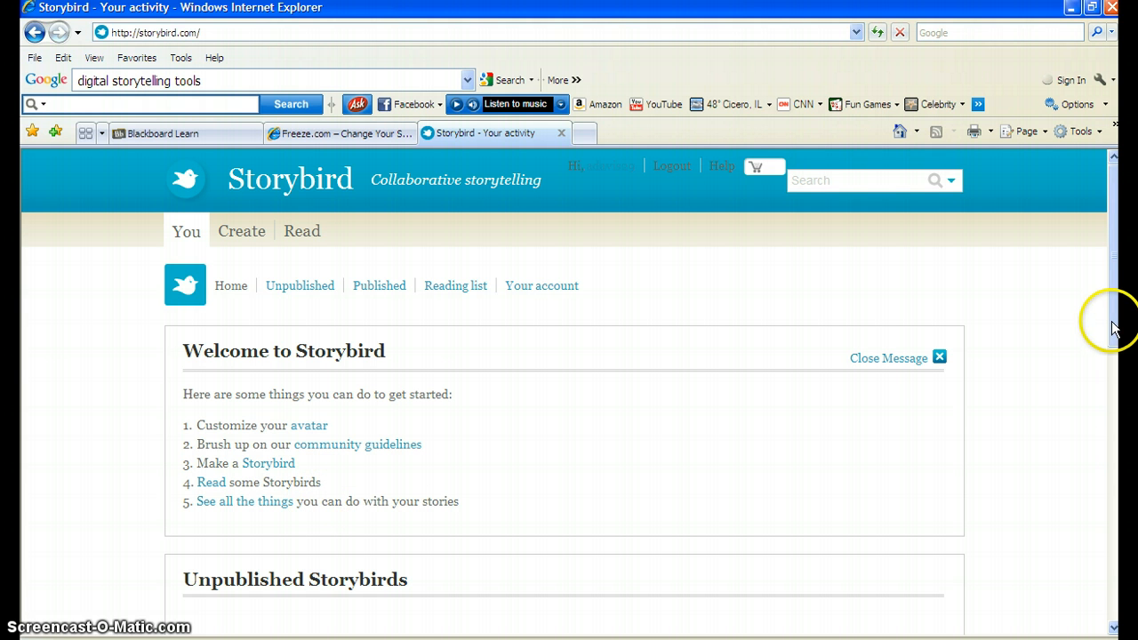
- Look through the account home page, covering the getting-started tips, unpublished and published Storybirds, and the reading list
left_click_drag(1117, 317, 1116, 357)
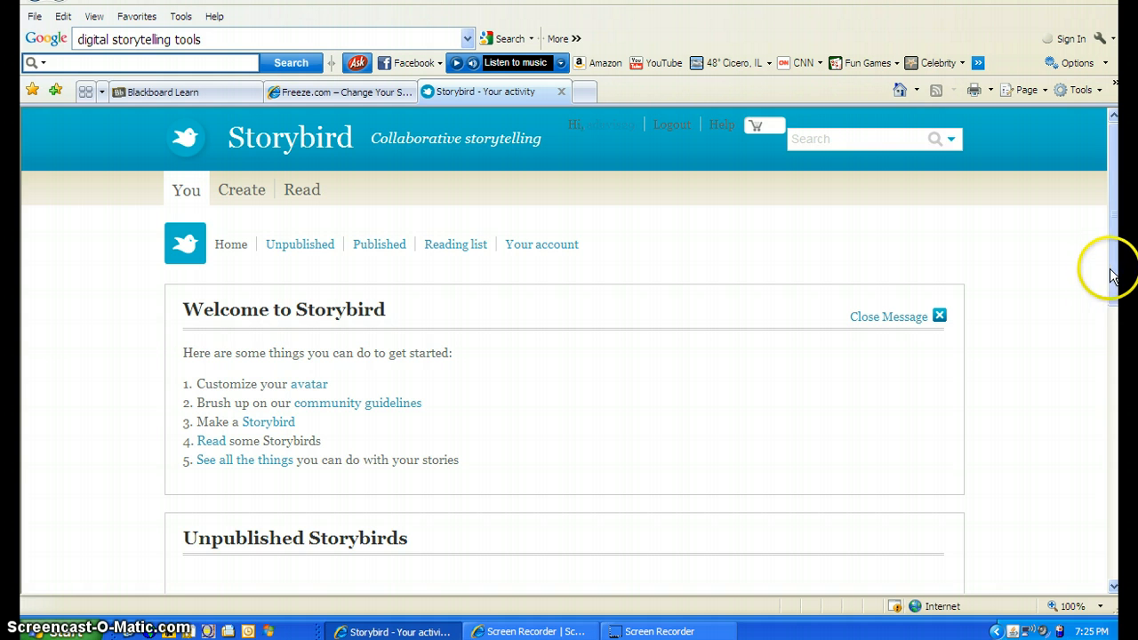
scroll(1093, 293, "down", 4)
scroll(1090, 331, "down", 3)
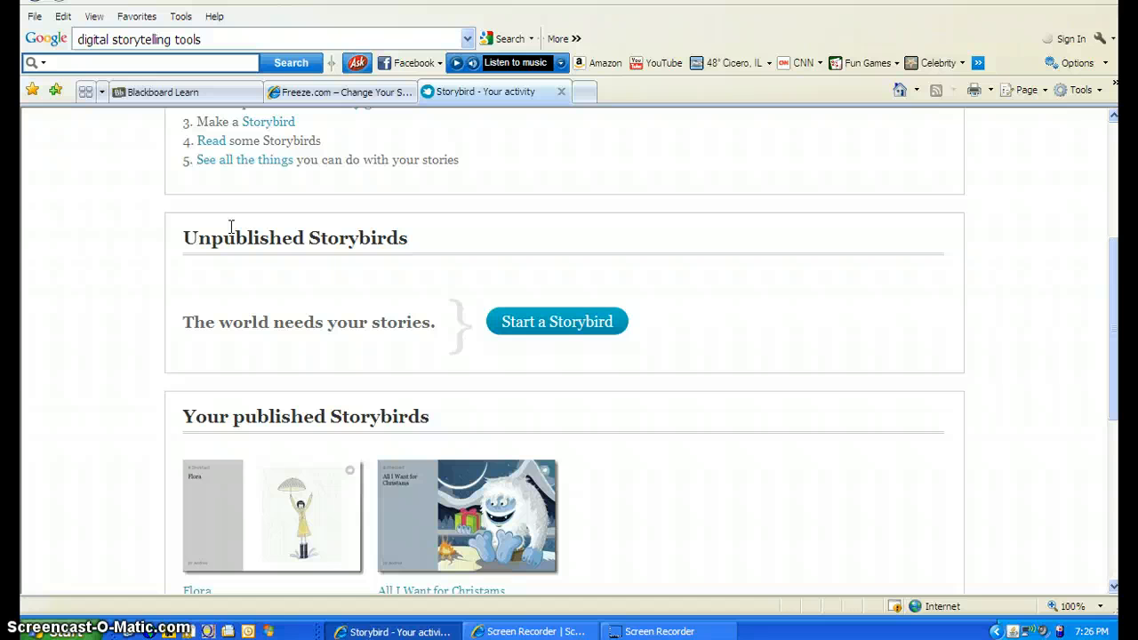
left_click_drag(1107, 260, 1107, 329)
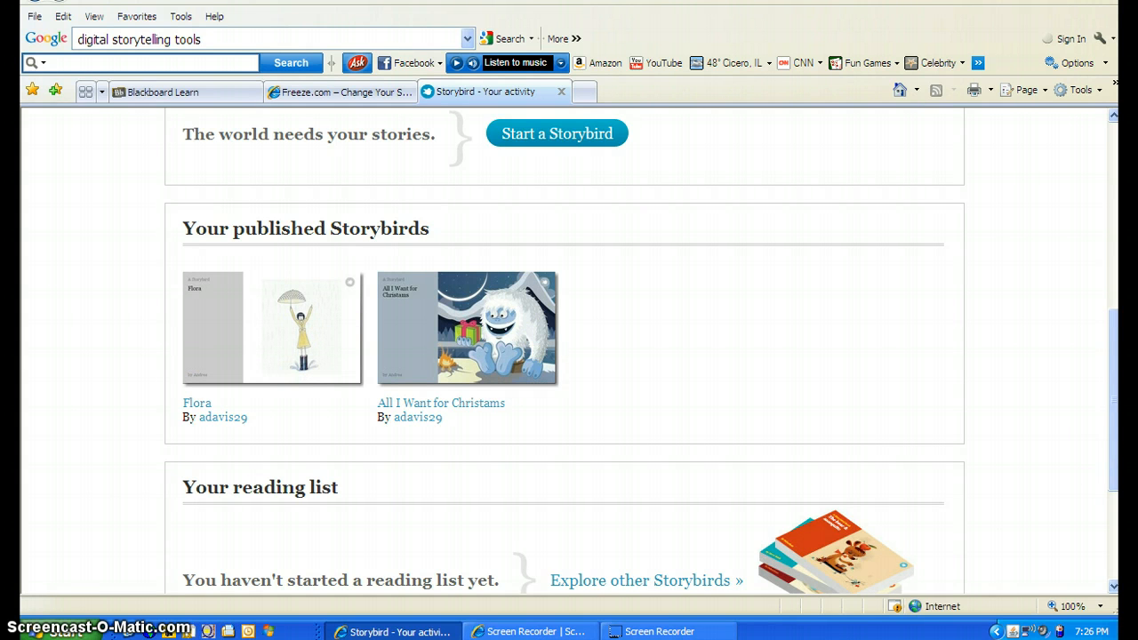
left_click_drag(1116, 449, 1113, 491)
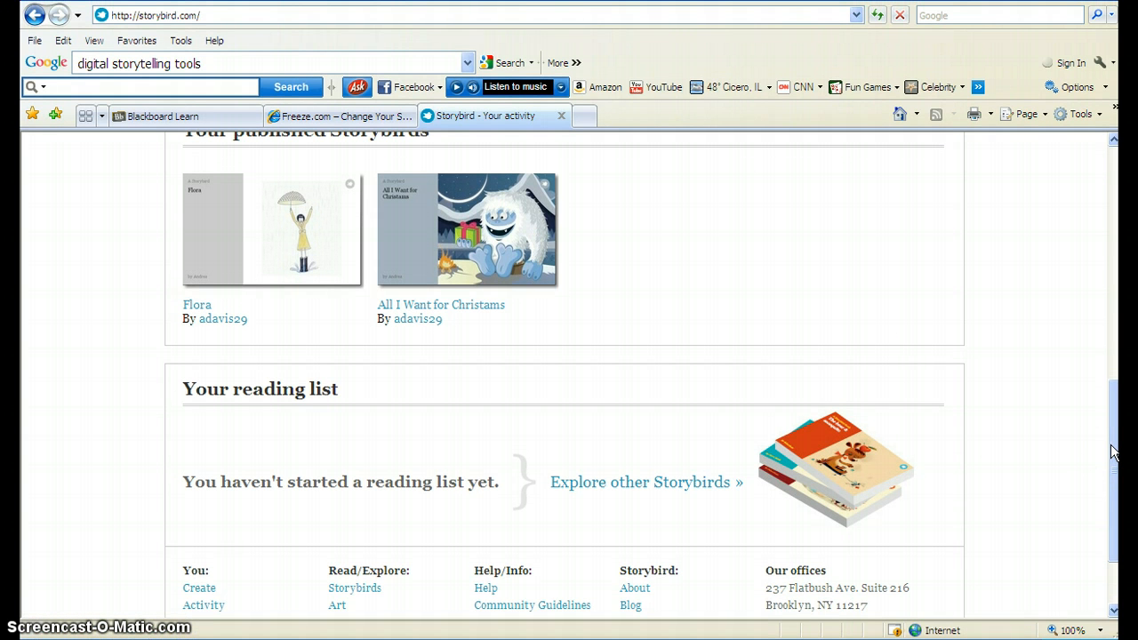
left_click_drag(1113, 451, 1111, 146)
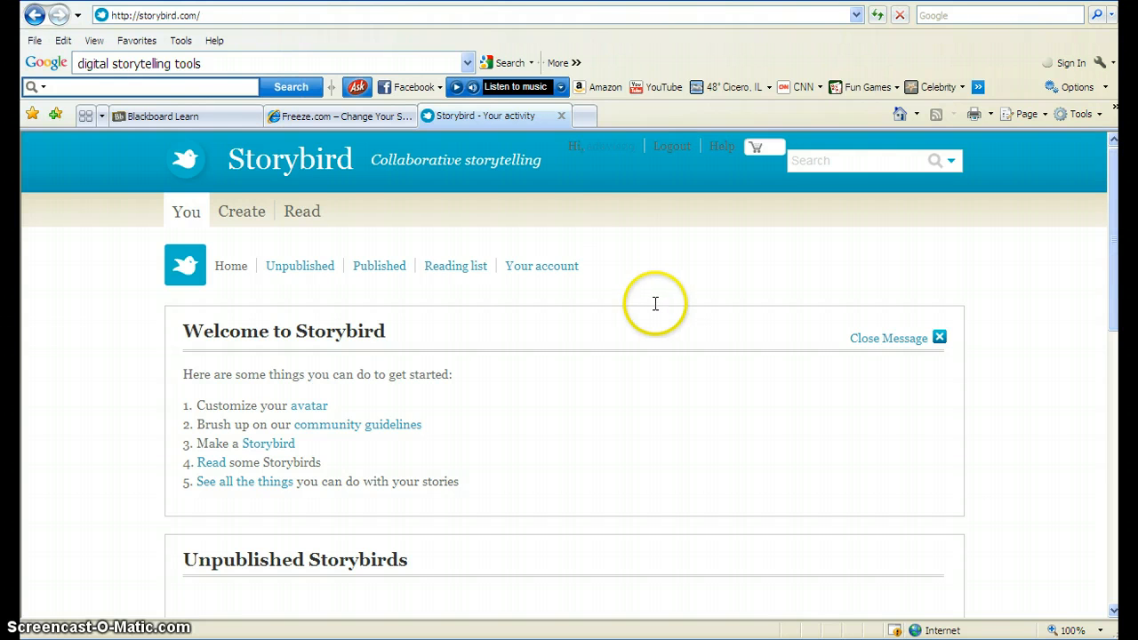
- Open the page for making a Storybird and look over its featured art and theme tags
left_click(264, 446)
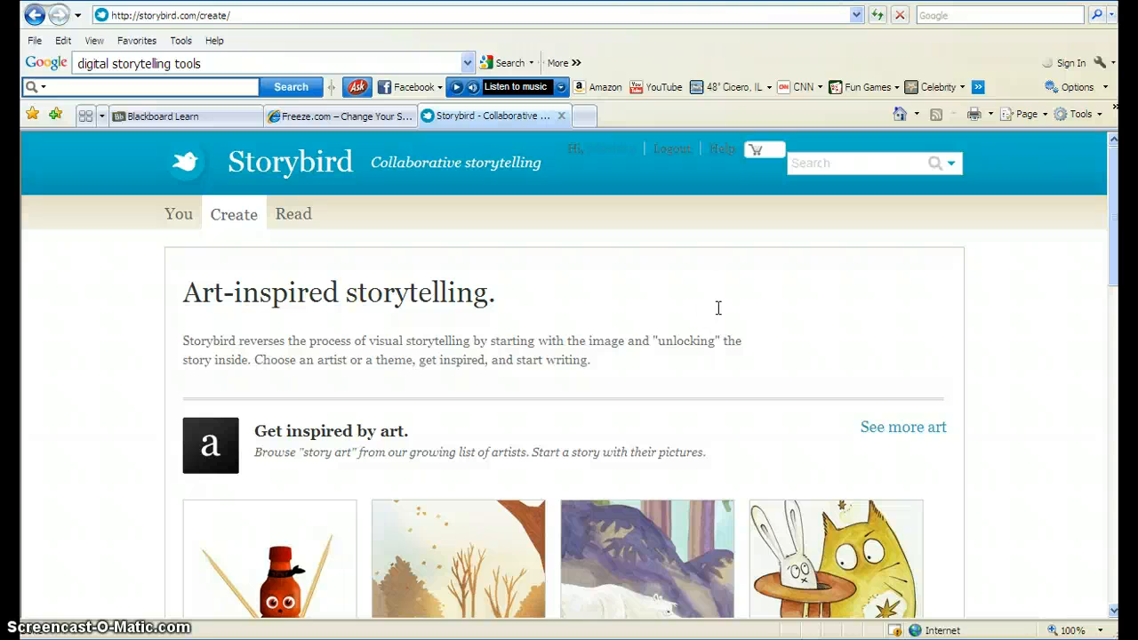
left_click_drag(1110, 238, 1110, 317)
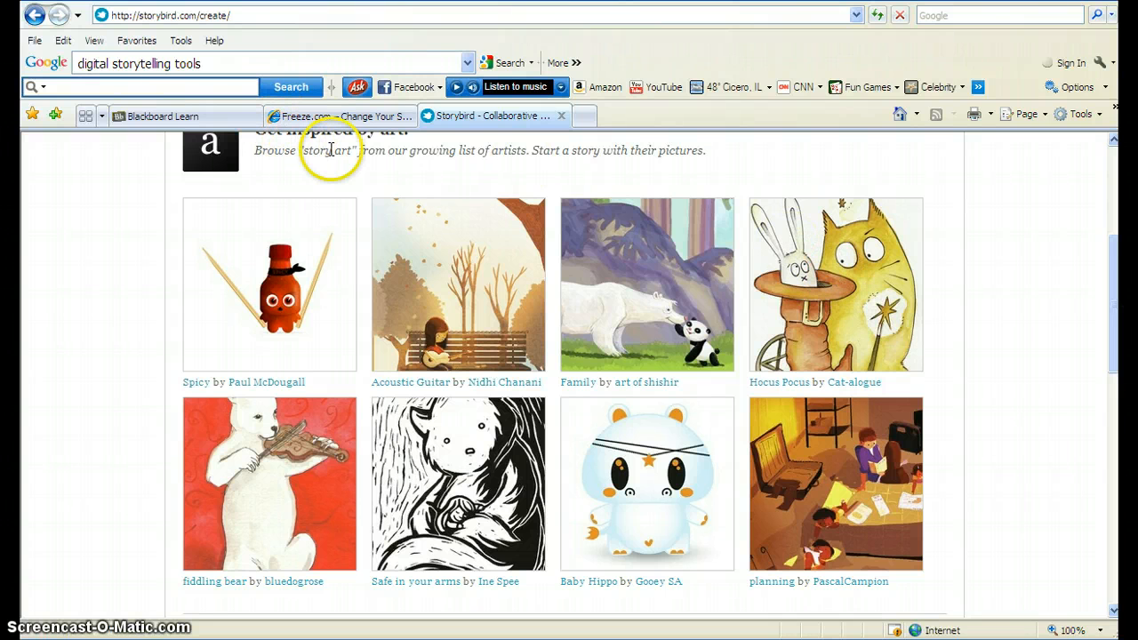
scroll(1112, 305, "up", 1)
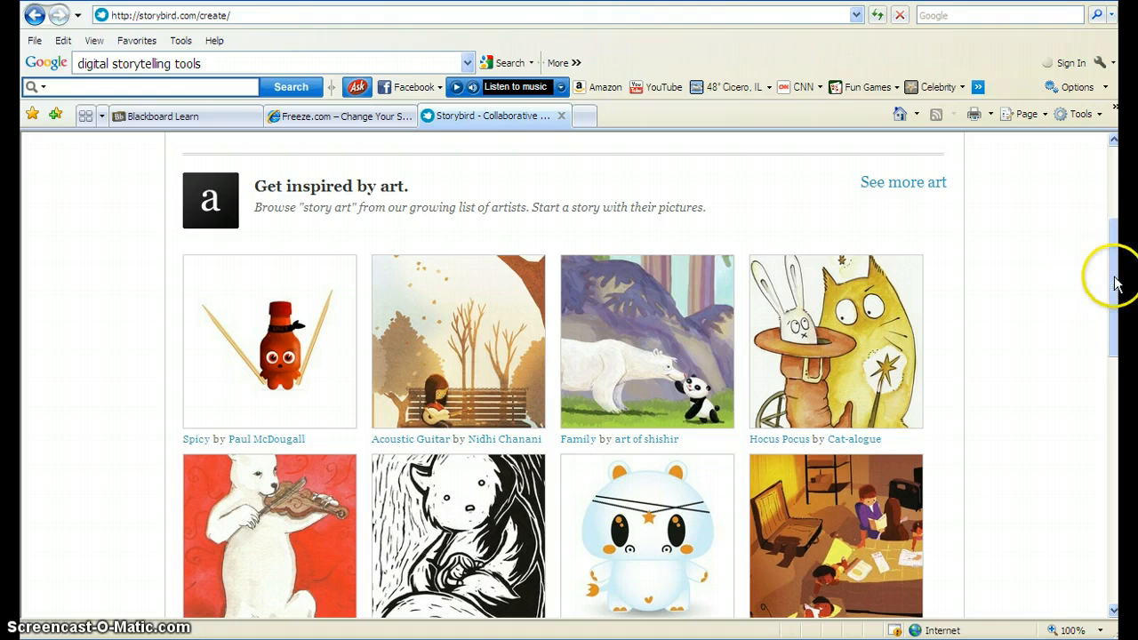
left_click_drag(1117, 279, 1118, 367)
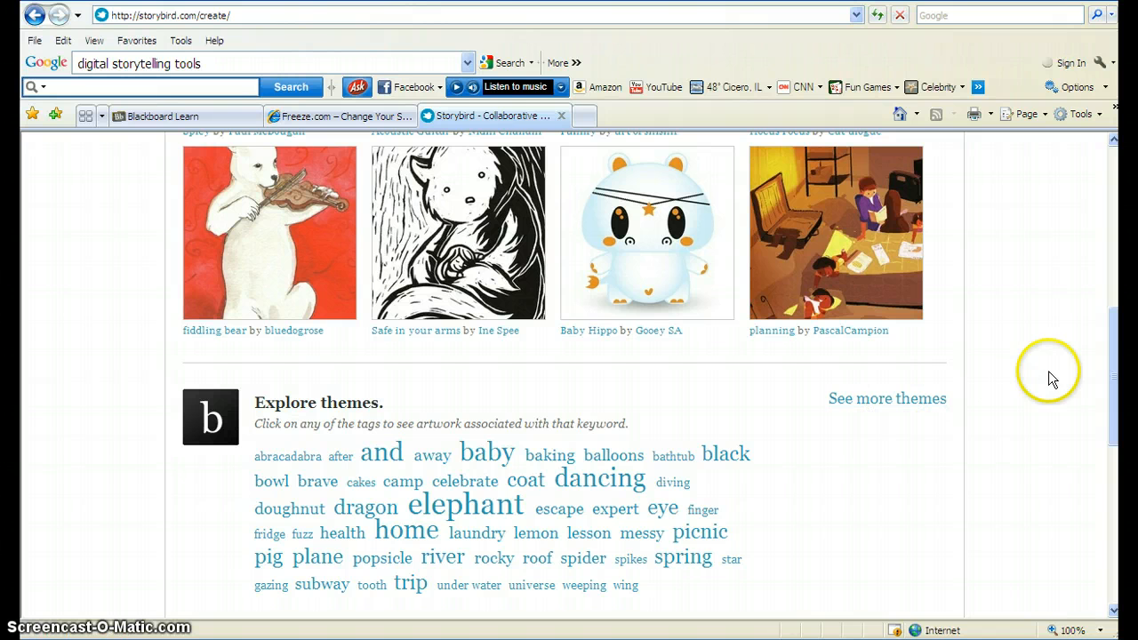
left_click_drag(1116, 342, 1119, 276)
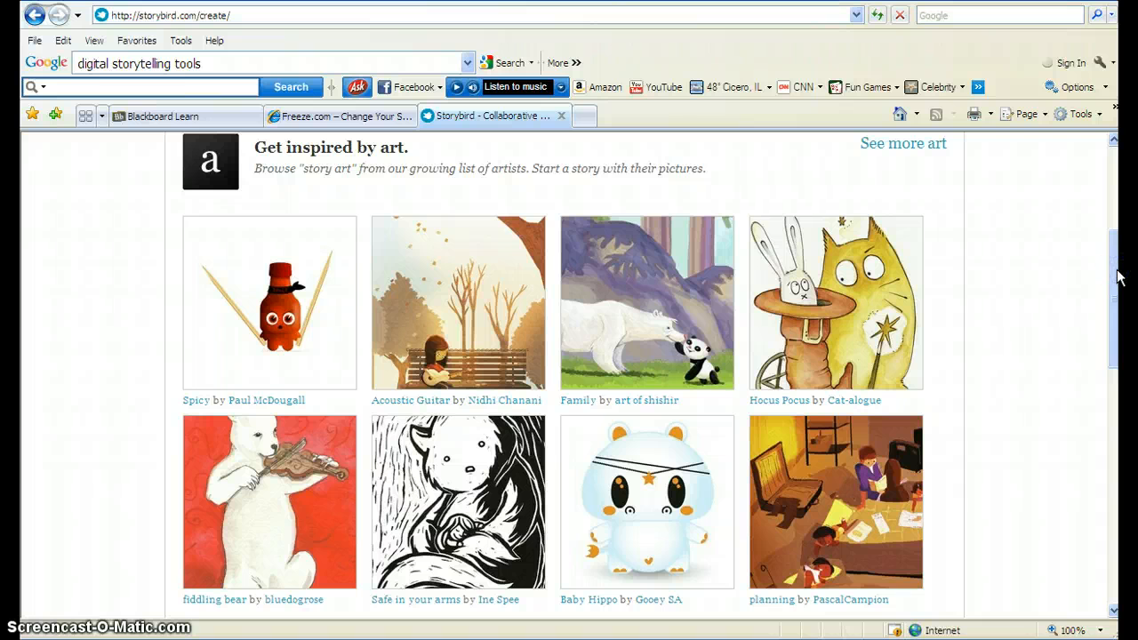
- Open the full artwork gallery and reload it several times to browse different sets of art
left_click(913, 147)
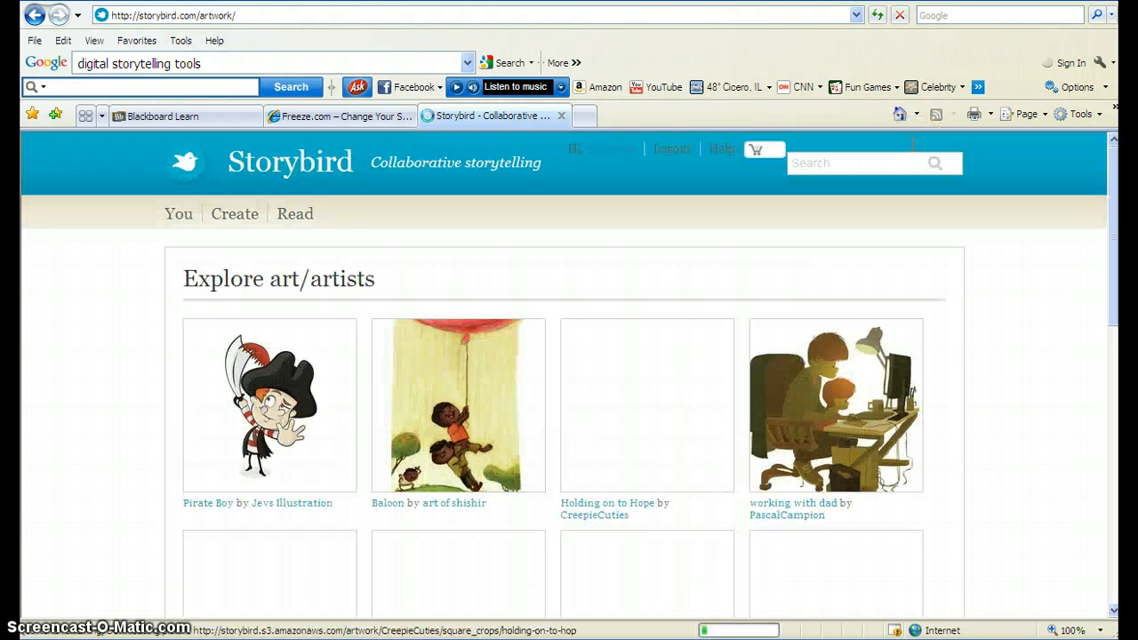
left_click_drag(1112, 213, 1118, 438)
left_click(909, 558)
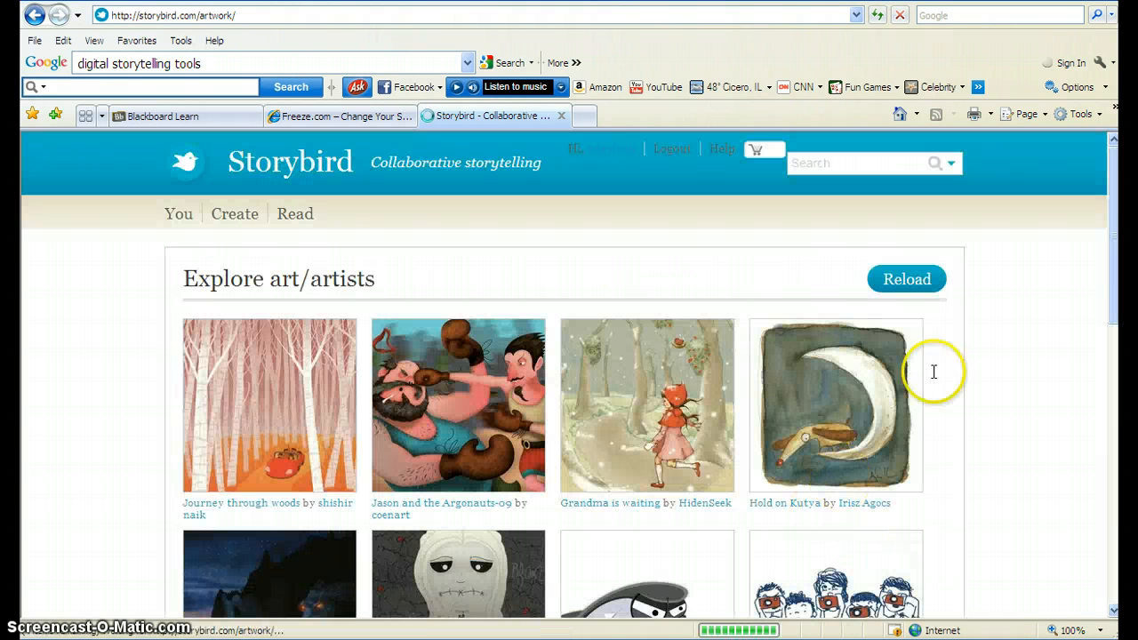
left_click_drag(1110, 219, 1118, 432)
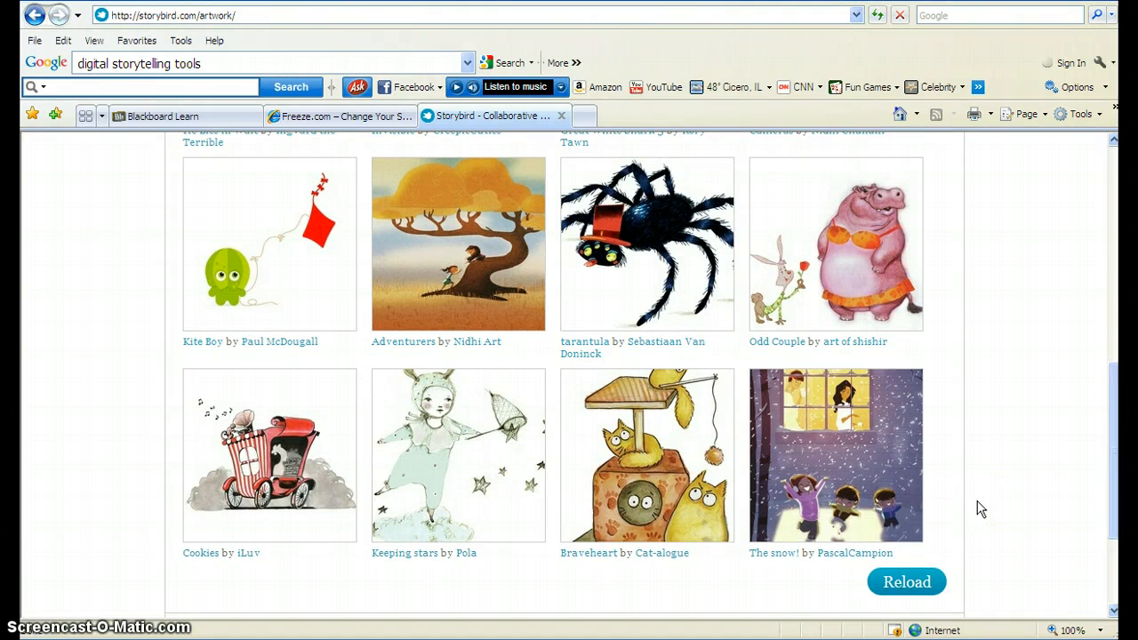
left_click(928, 583)
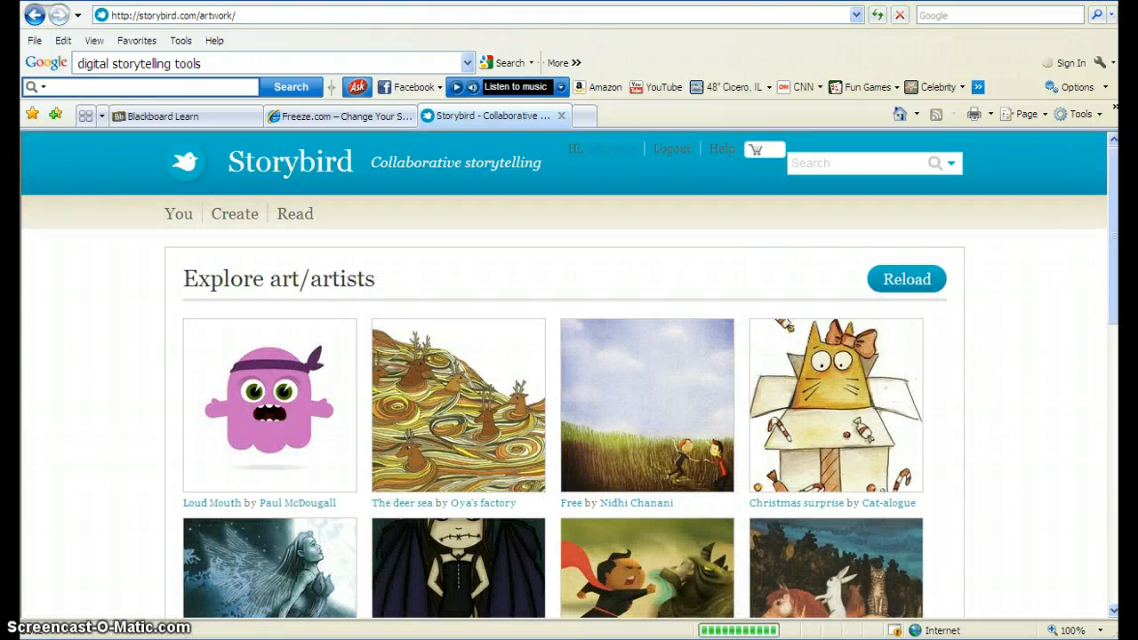
left_click_drag(1106, 216, 1092, 451)
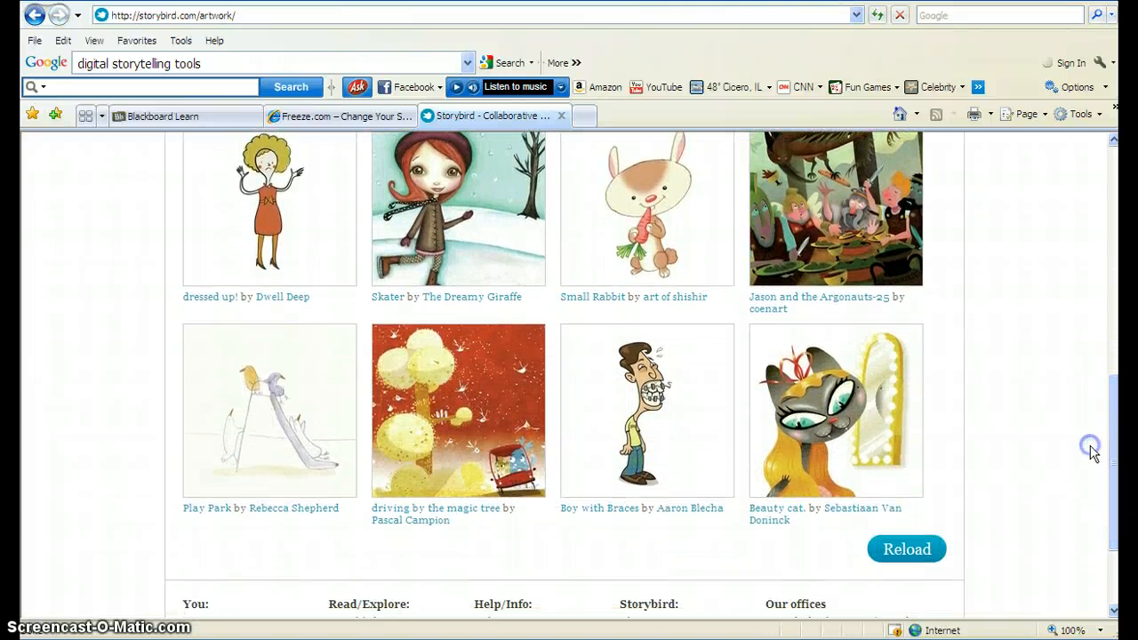
left_click(924, 551)
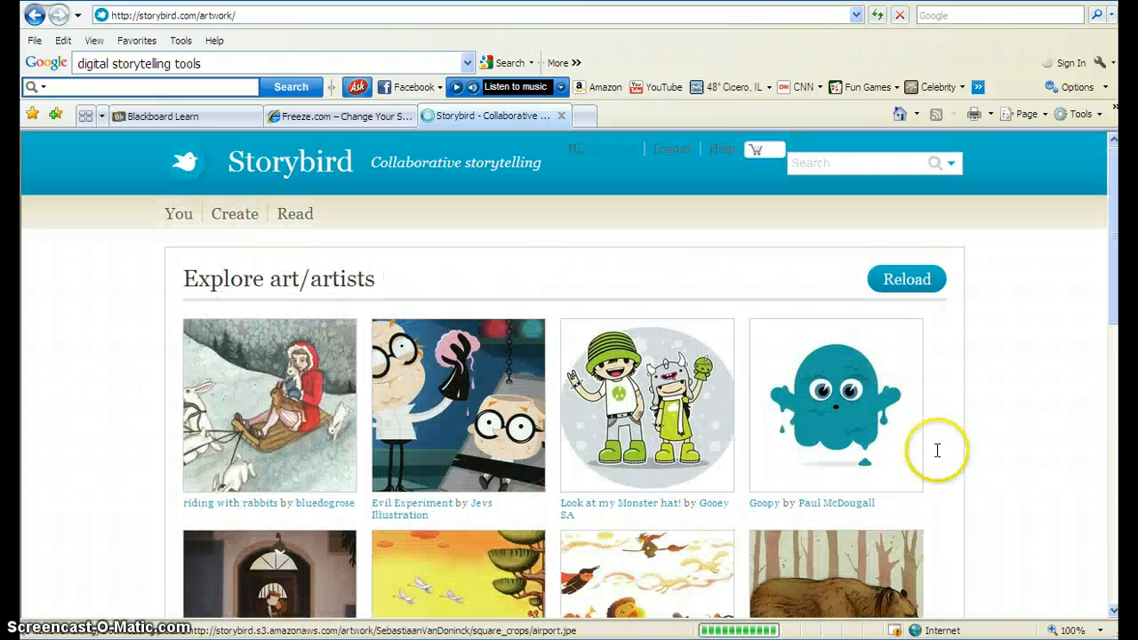
left_click_drag(1116, 232, 1103, 449)
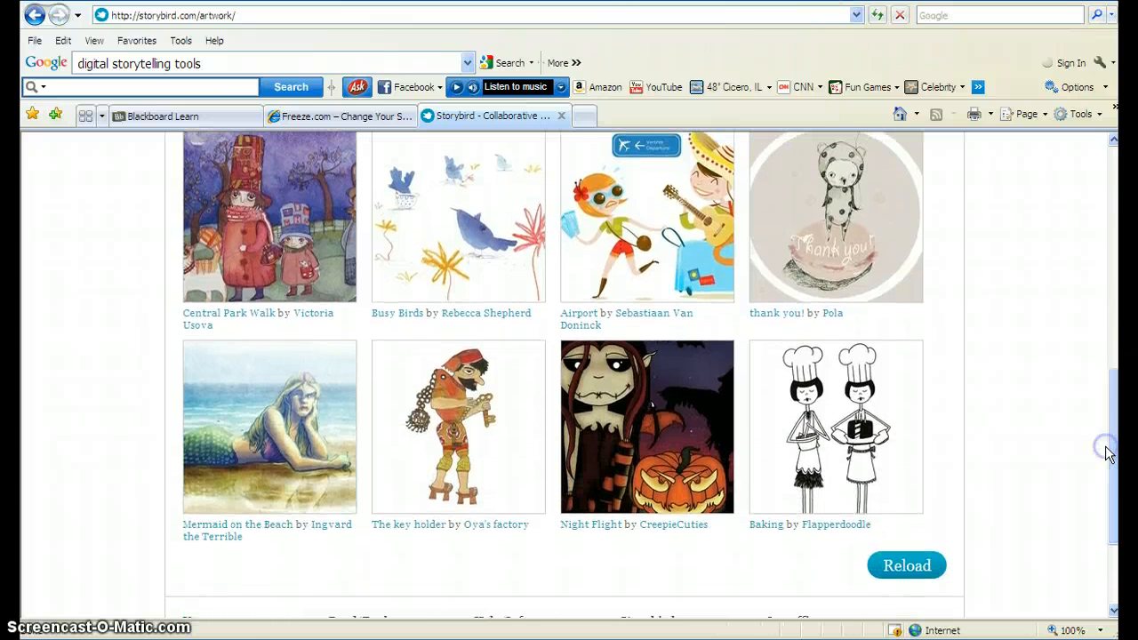
left_click(927, 569)
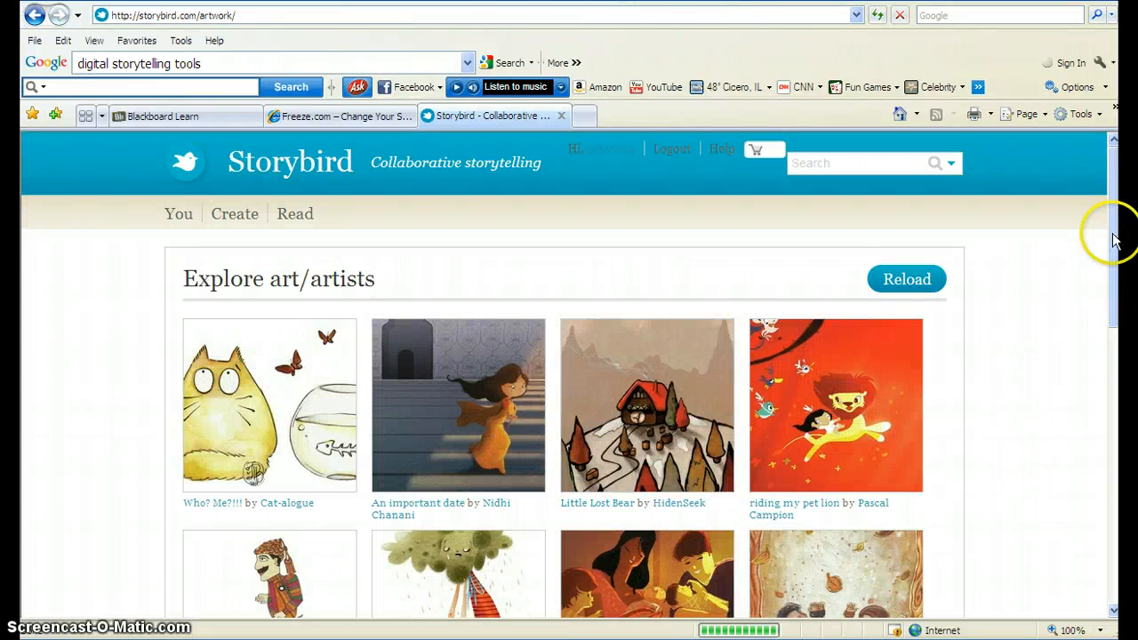
- Open the Childhood artwork from the gallery, look over its page, and return to the gallery
left_click_drag(1113, 238, 1085, 436)
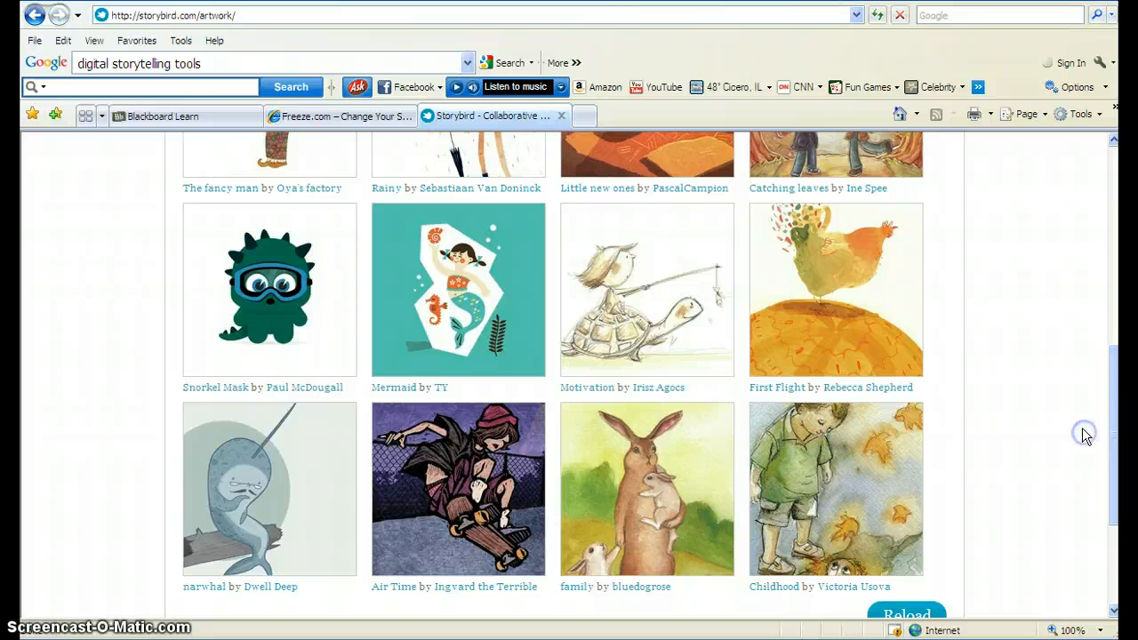
left_click(916, 505)
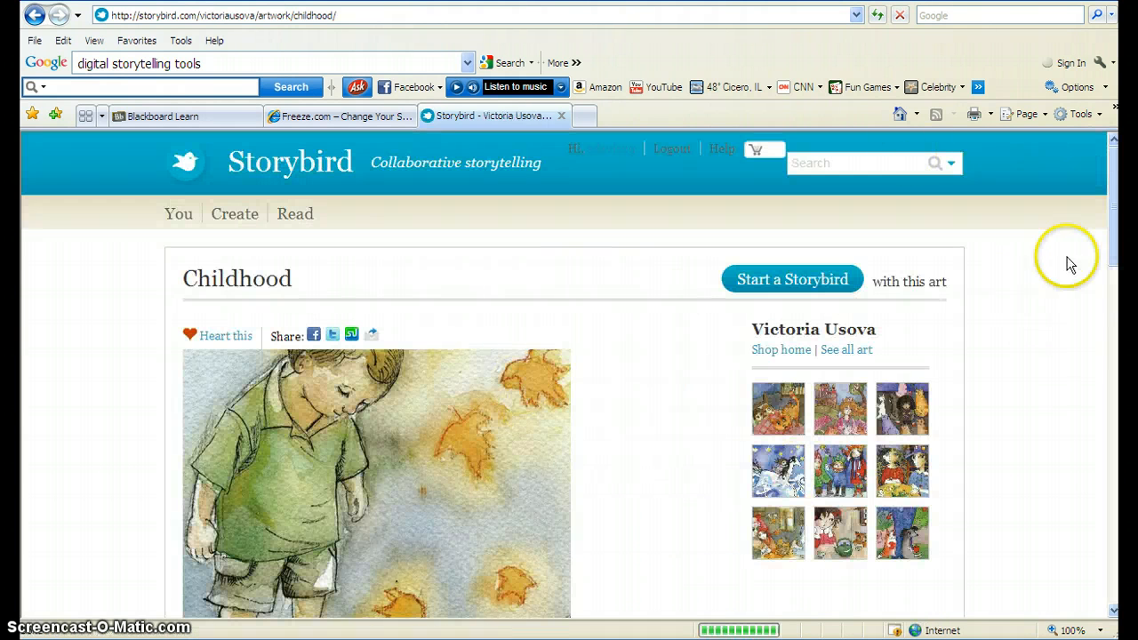
left_click_drag(1118, 214, 1117, 228)
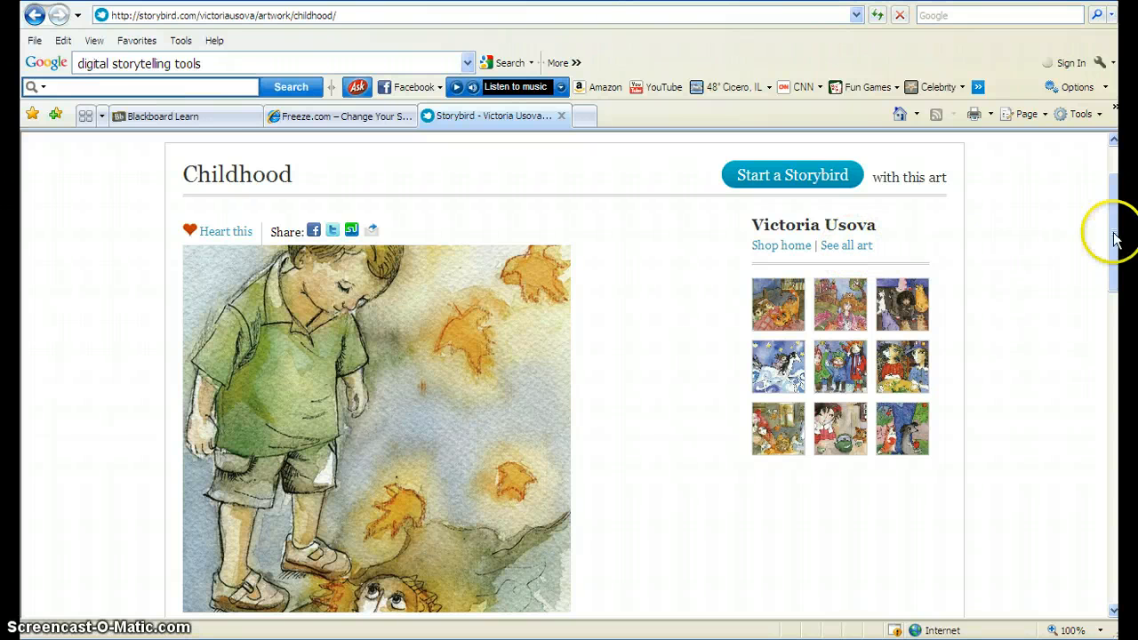
left_click_drag(1110, 236, 1081, 213)
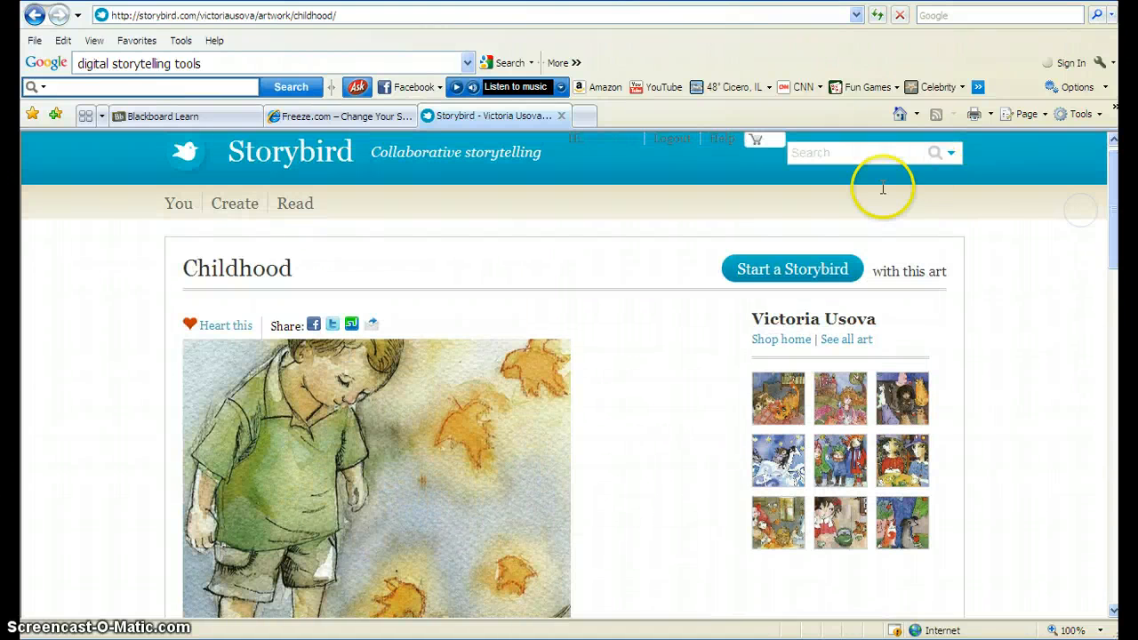
left_click(34, 15)
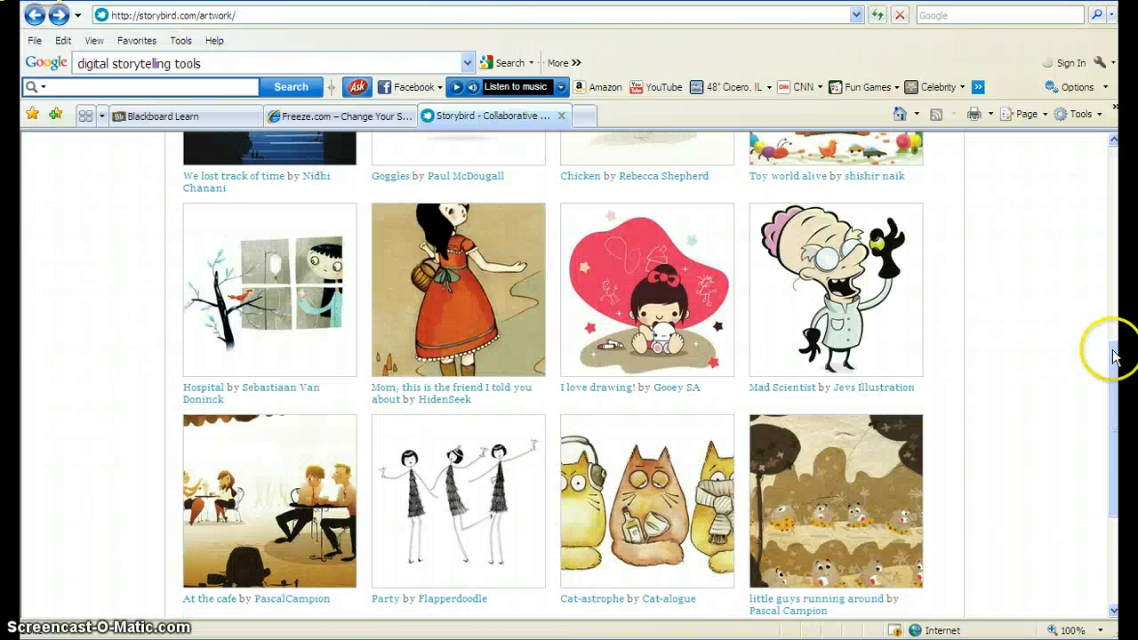
- Reload the gallery for another set of art and open the Happy Gorilla artwork
left_click_drag(1111, 380, 1112, 436)
left_click(907, 499)
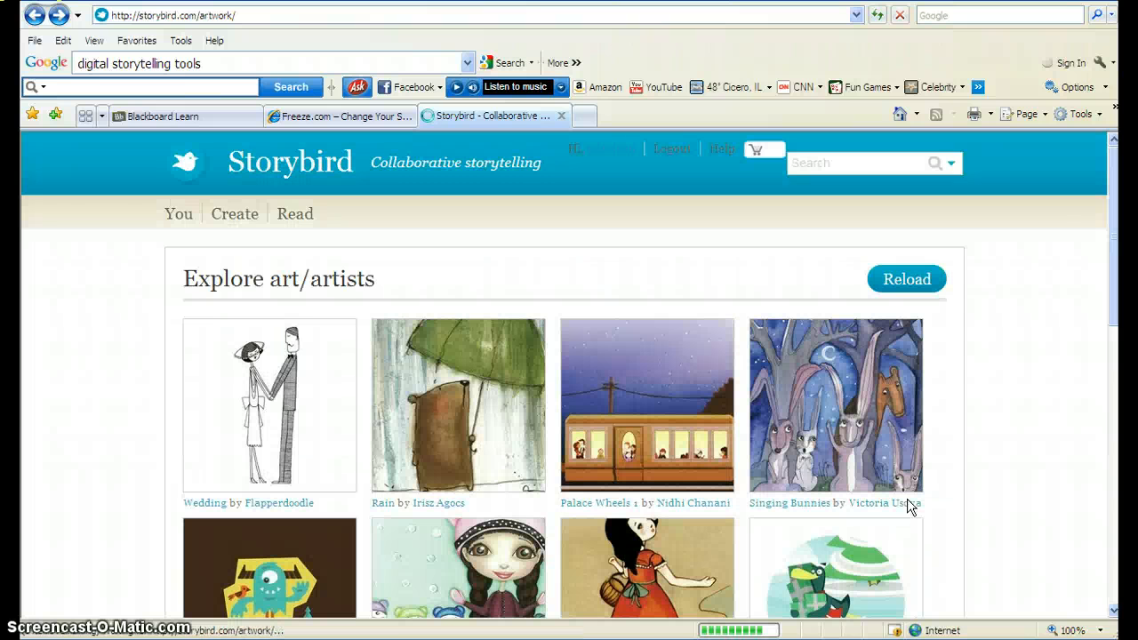
left_click_drag(1111, 240, 1112, 427)
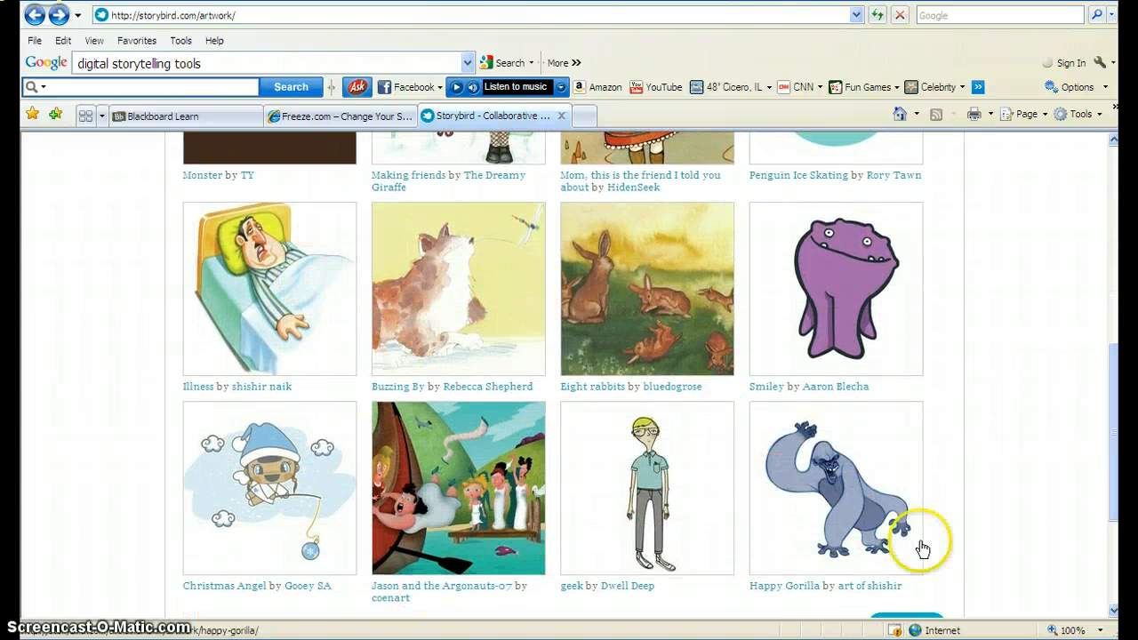
left_click(870, 534)
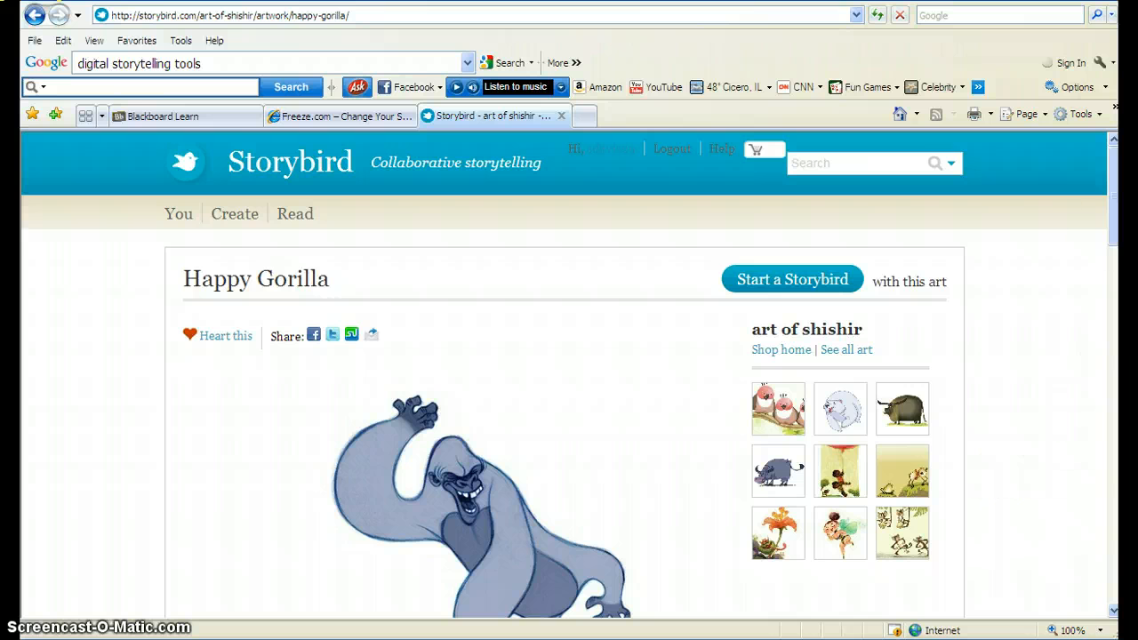
scroll(1111, 216, "down", 3)
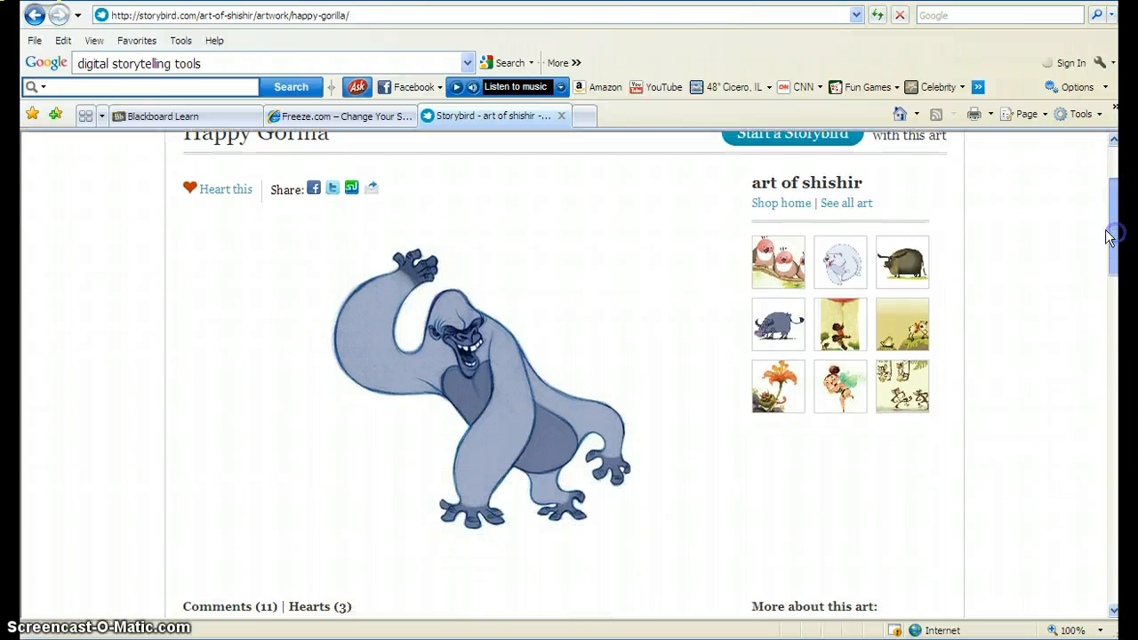
- Show all artwork from art of shishir and start a Storybird with that collection
left_click(856, 216)
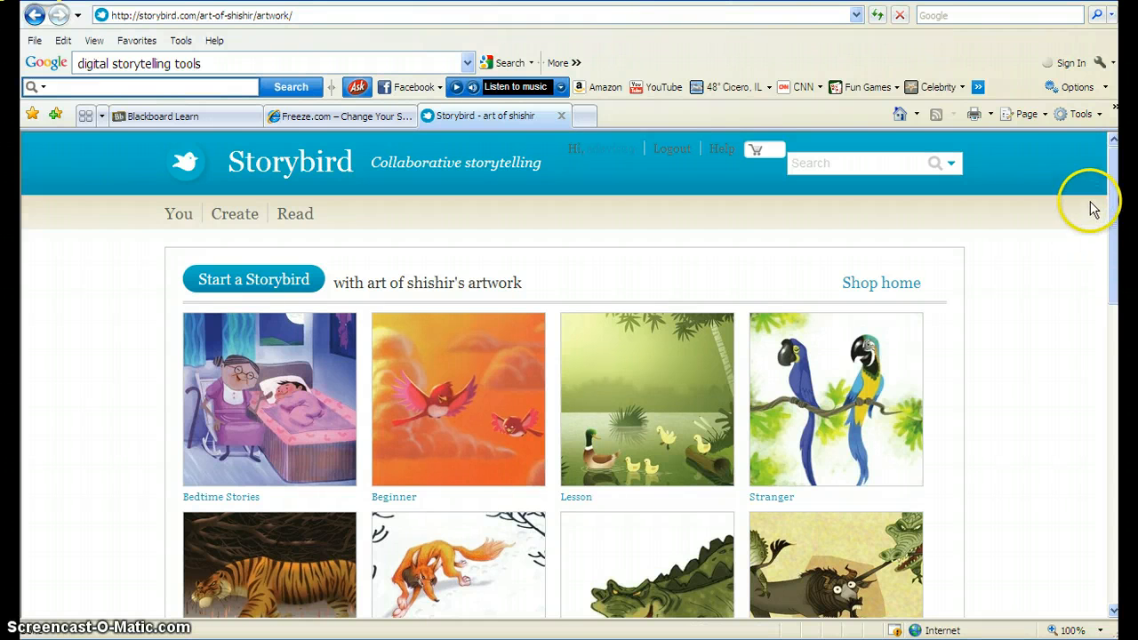
mouse_move(1111, 202)
left_mouse_down()
mouse_move(1111, 427)
mouse_move(1111, 240)
mouse_move(1097, 198)
left_mouse_up()
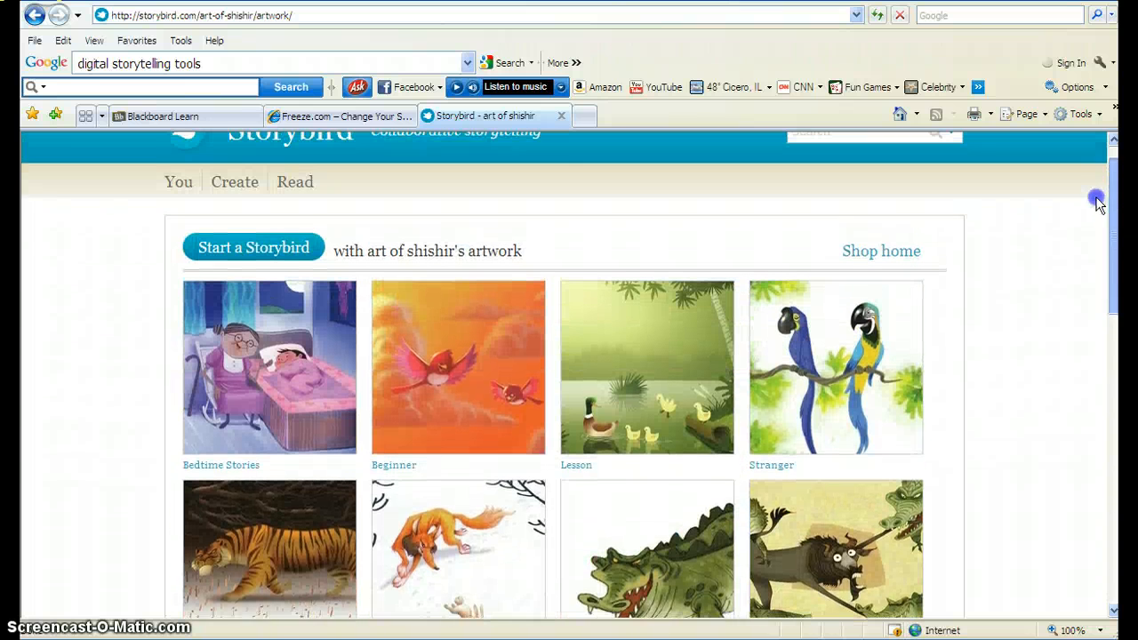
left_click(267, 253)
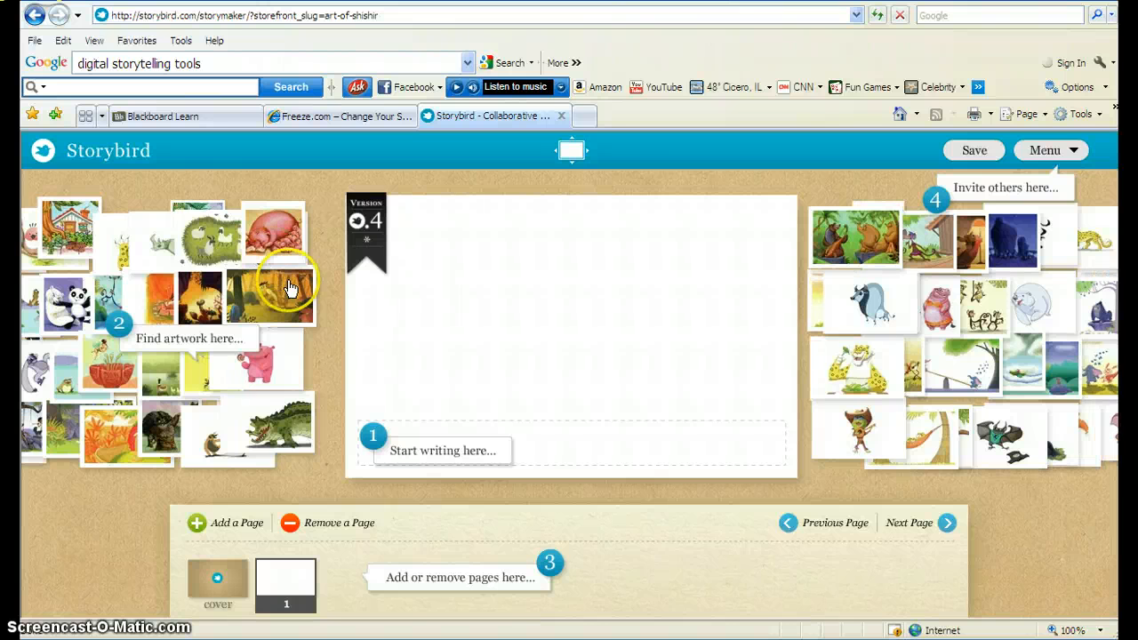
- Place the pink hippo with the lollipop on the story's cover and title the story Animals
mouse_move(89, 214)
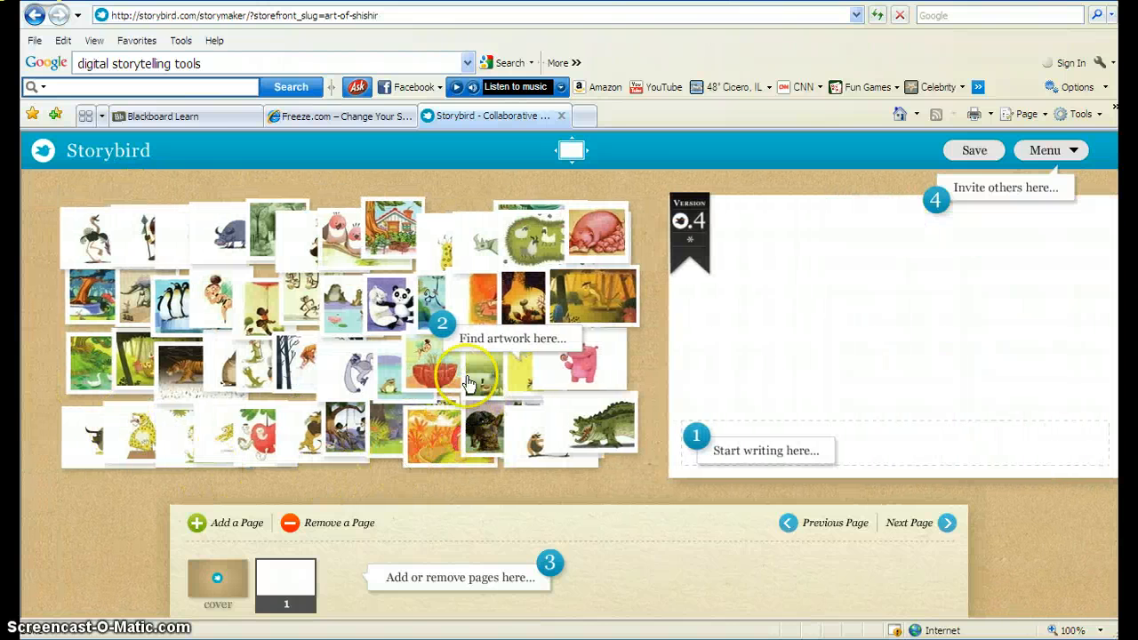
mouse_move(933, 295)
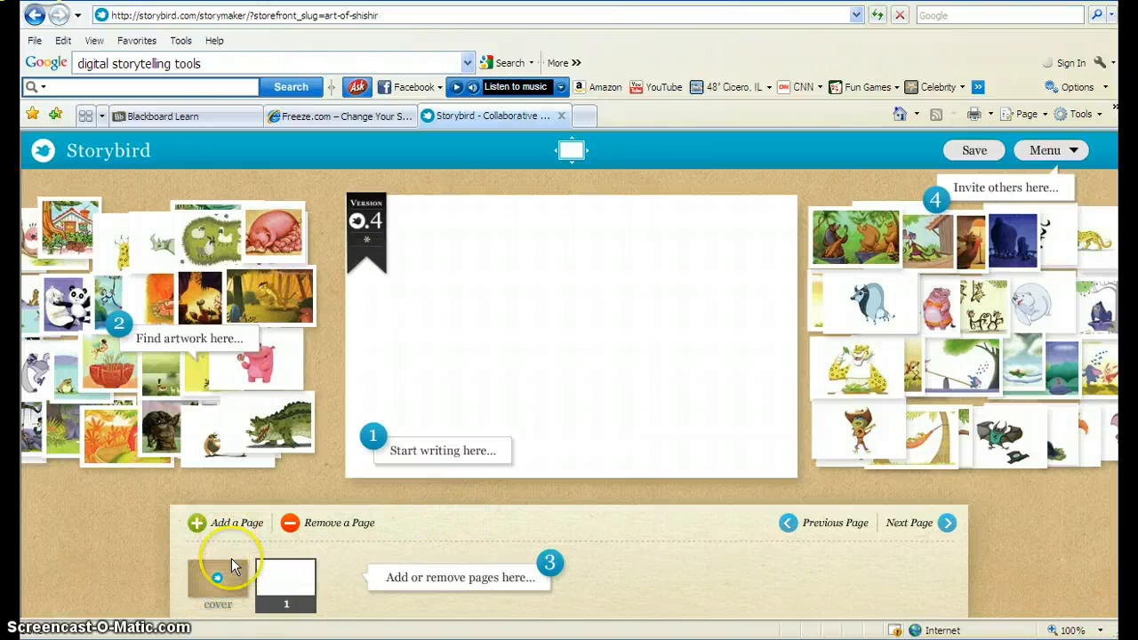
left_click(220, 584)
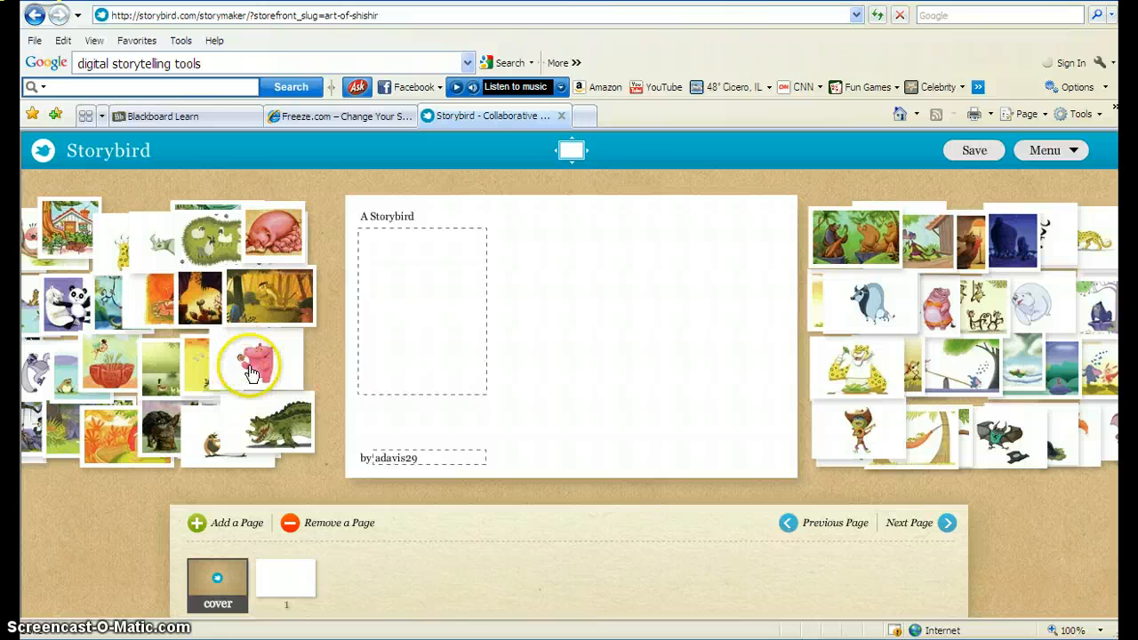
left_click_drag(251, 372, 424, 330)
left_click(407, 294)
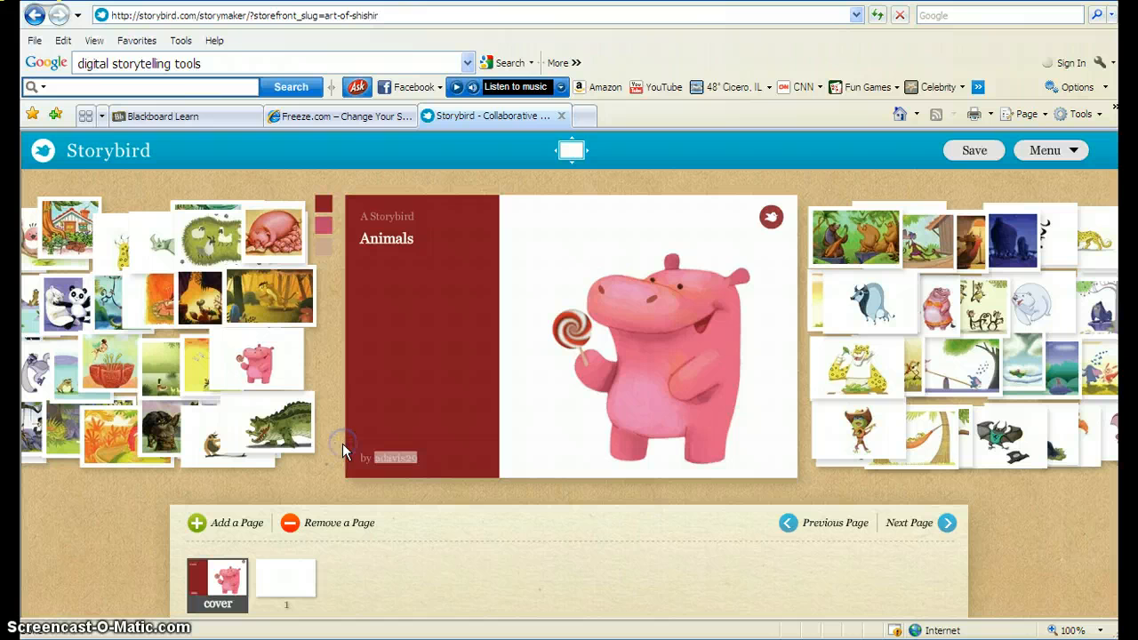
- Replace the username in the cover's byline with the author's first name
left_click(415, 458)
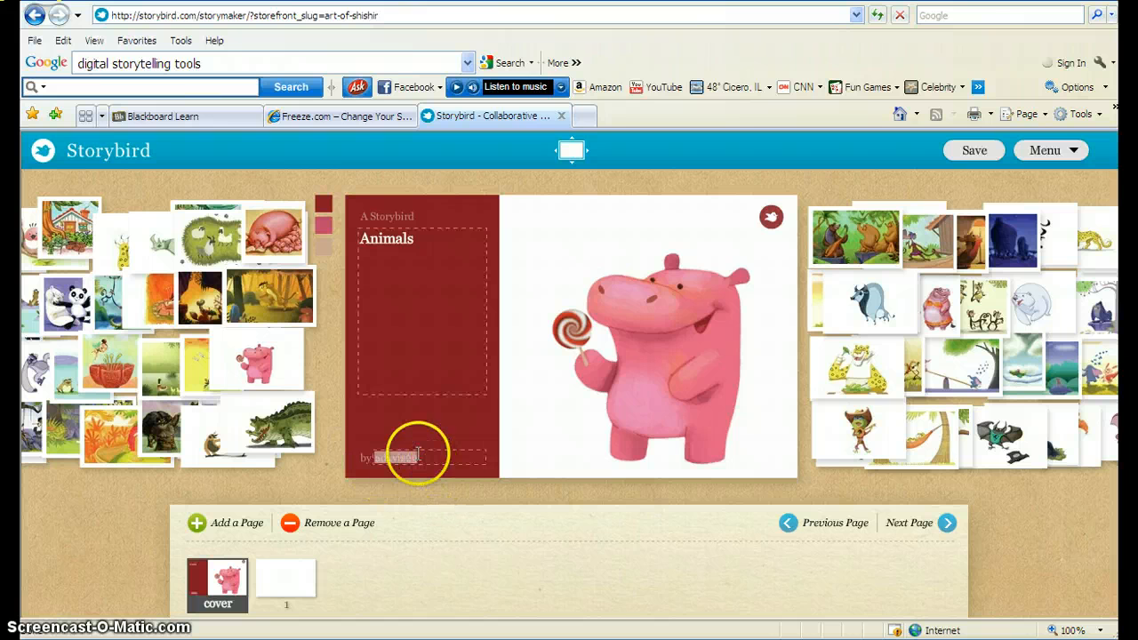
type("Andrea")
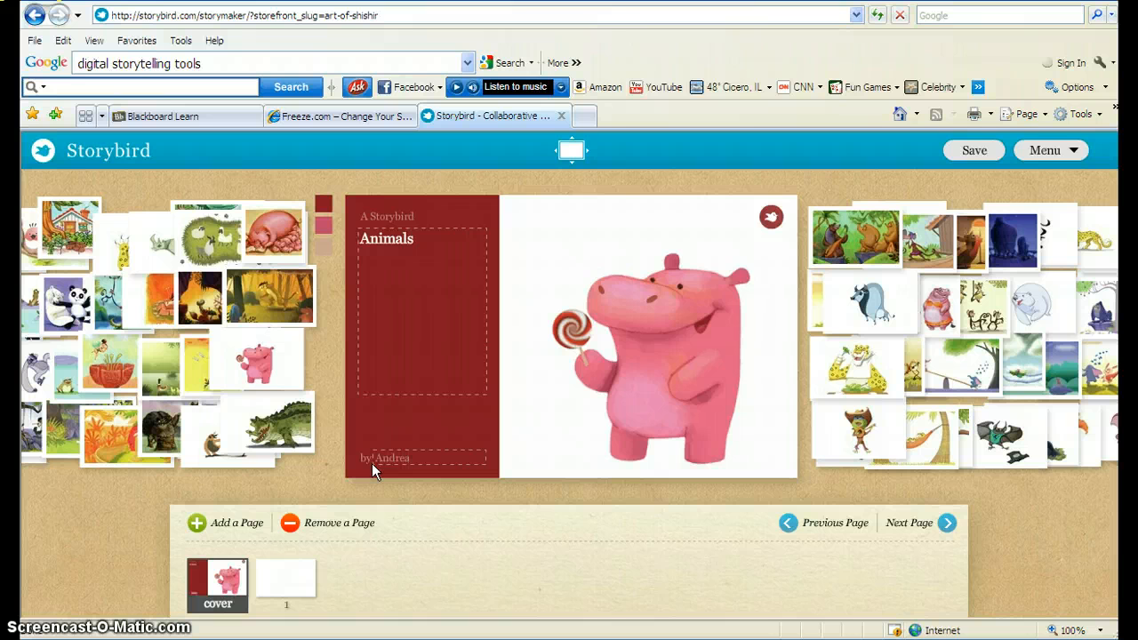
left_click(325, 556)
- Place the green alligator on page 1 with the text "This alligator is mad because he is hungry and can't find food." beside it
left_click(944, 526)
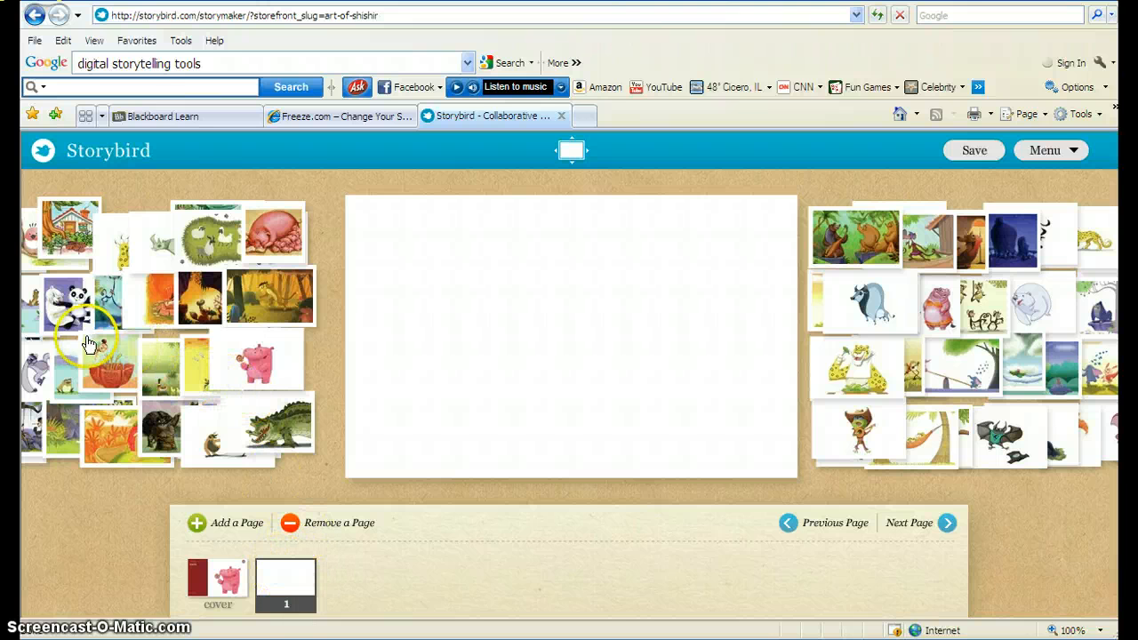
left_click_drag(276, 431, 486, 377)
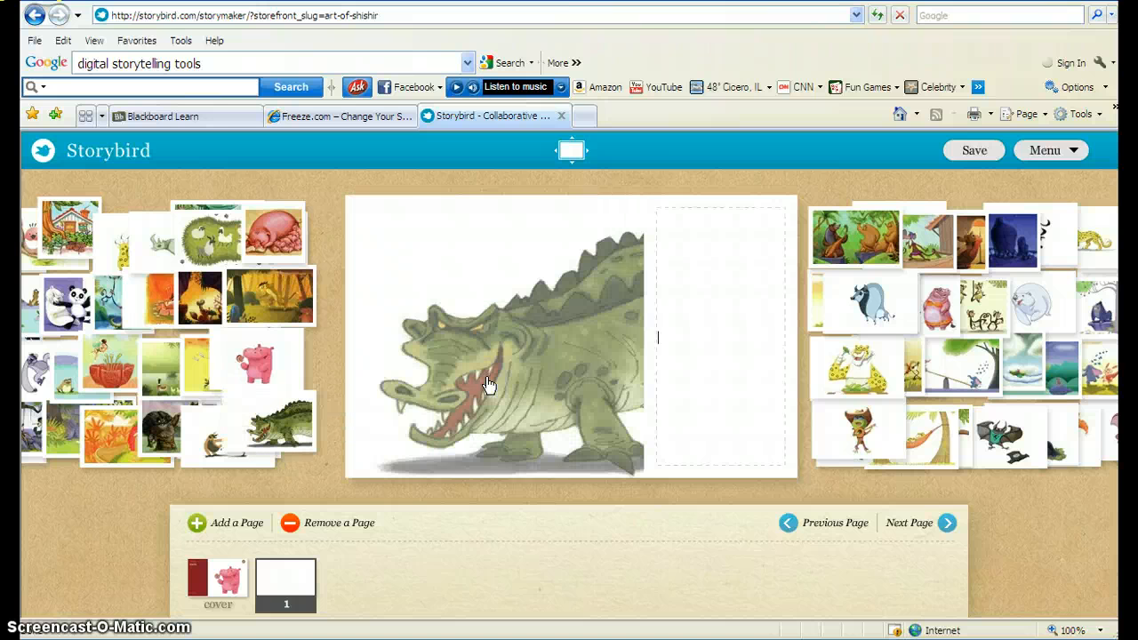
left_click(685, 309)
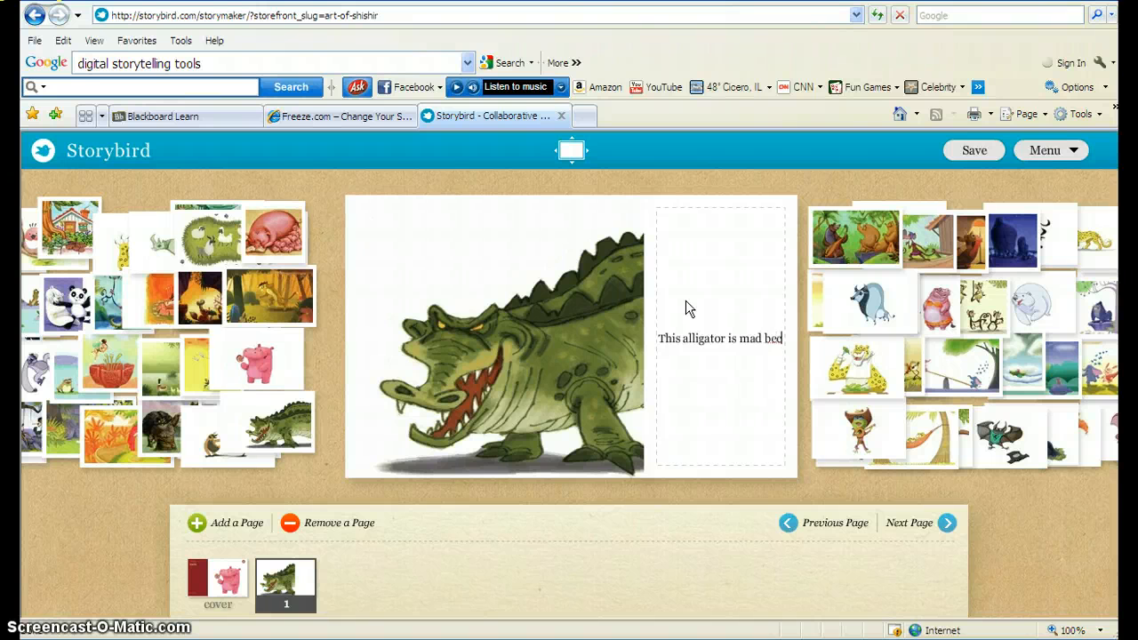
type("ause he is hungry")
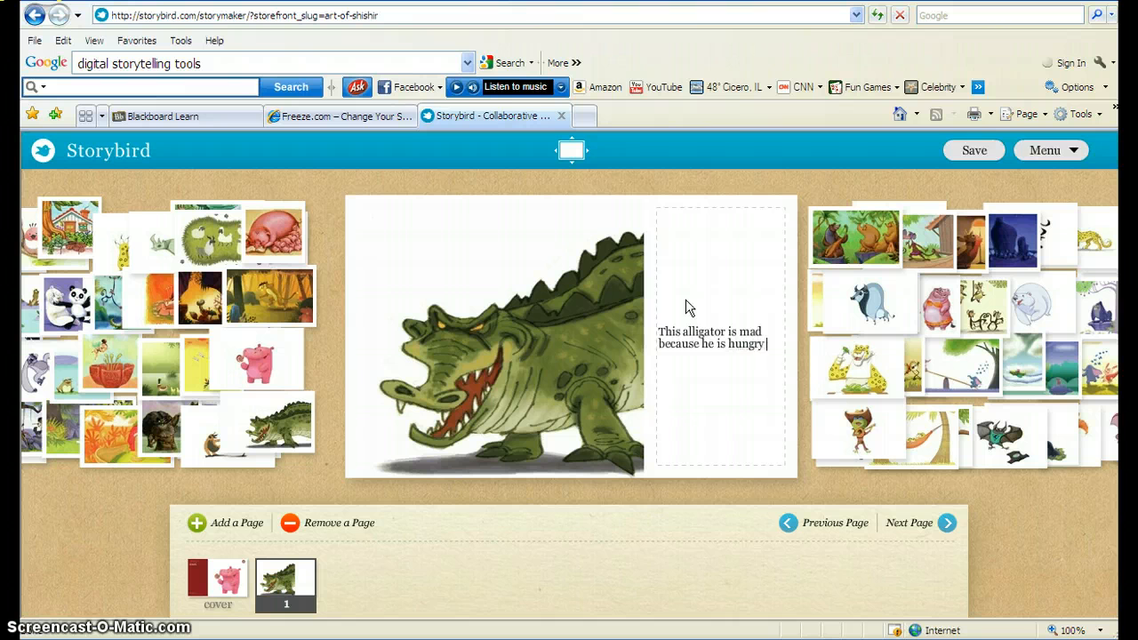
type(" and d")
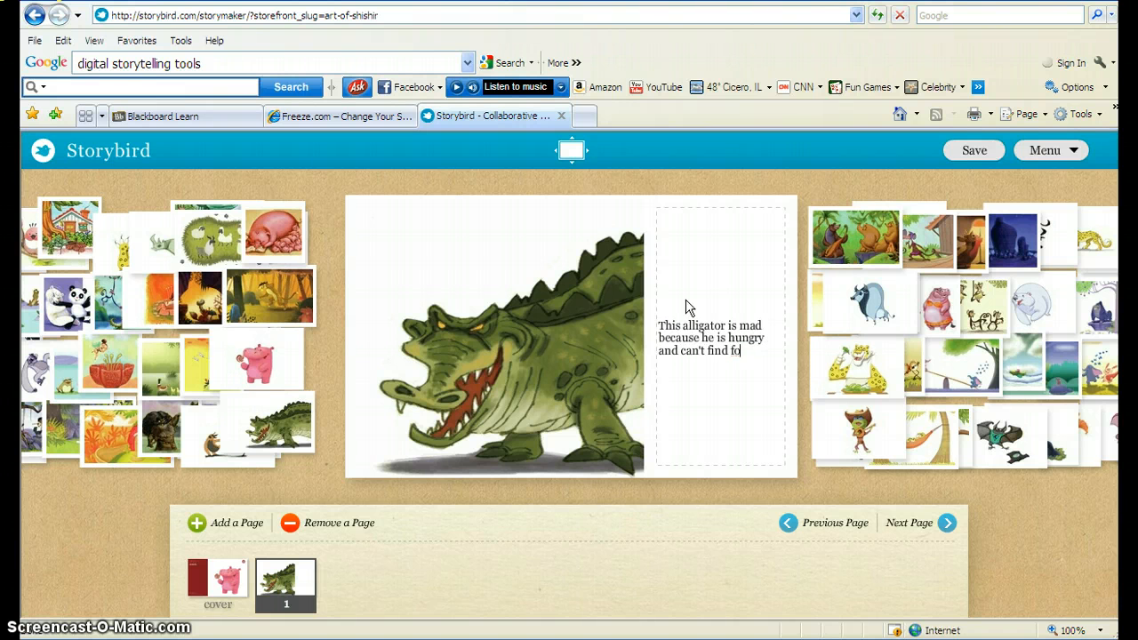
left_click(431, 458)
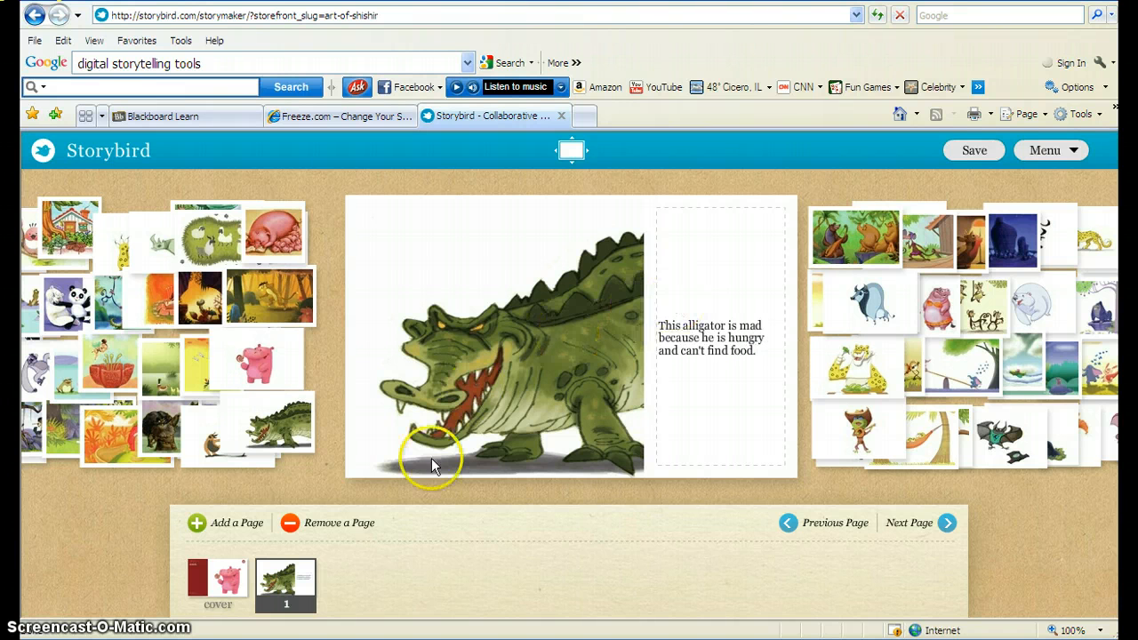
type(".")
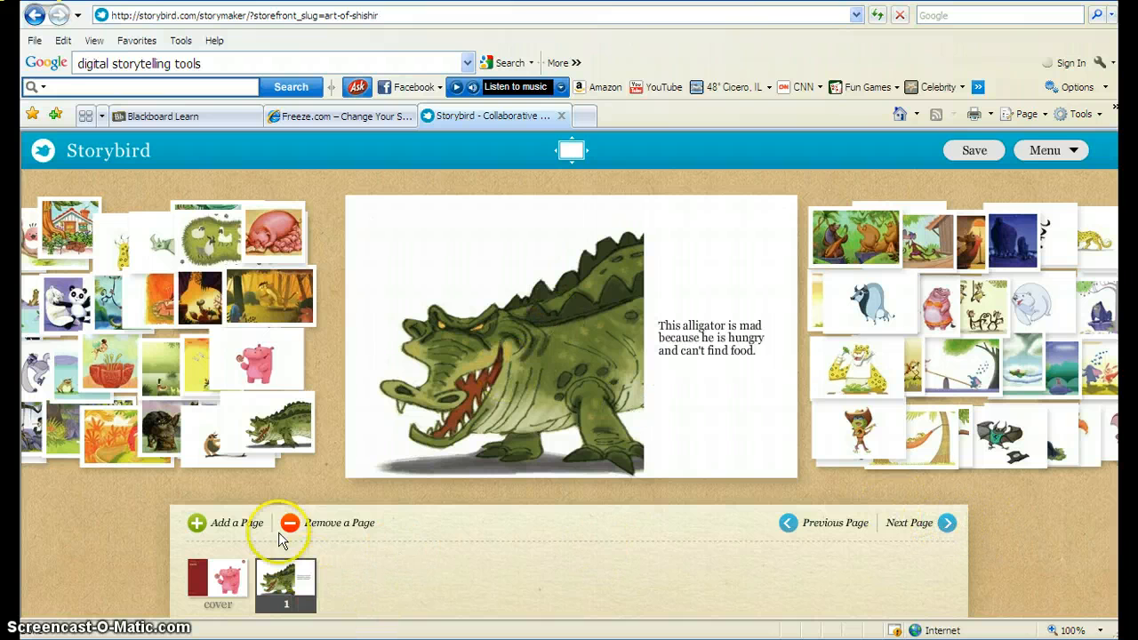
- Add page 2, preview the forest artwork, and place the walking tiger artwork across the whole page
left_click(197, 526)
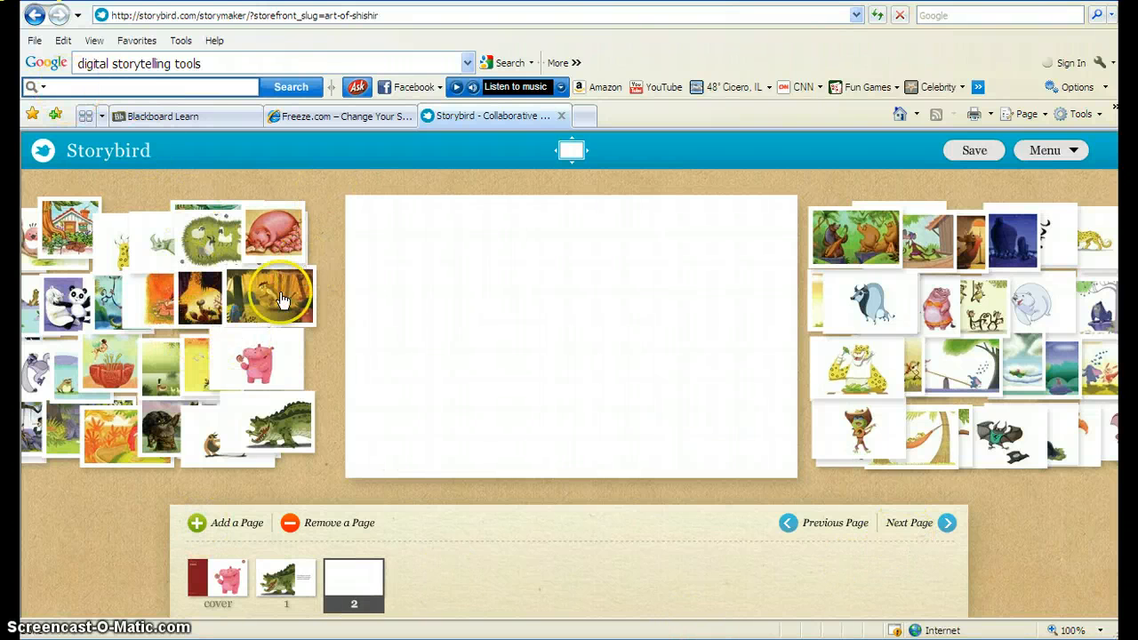
mouse_move(291, 305)
left_mouse_down()
mouse_move(312, 308)
mouse_move(275, 309)
left_mouse_up()
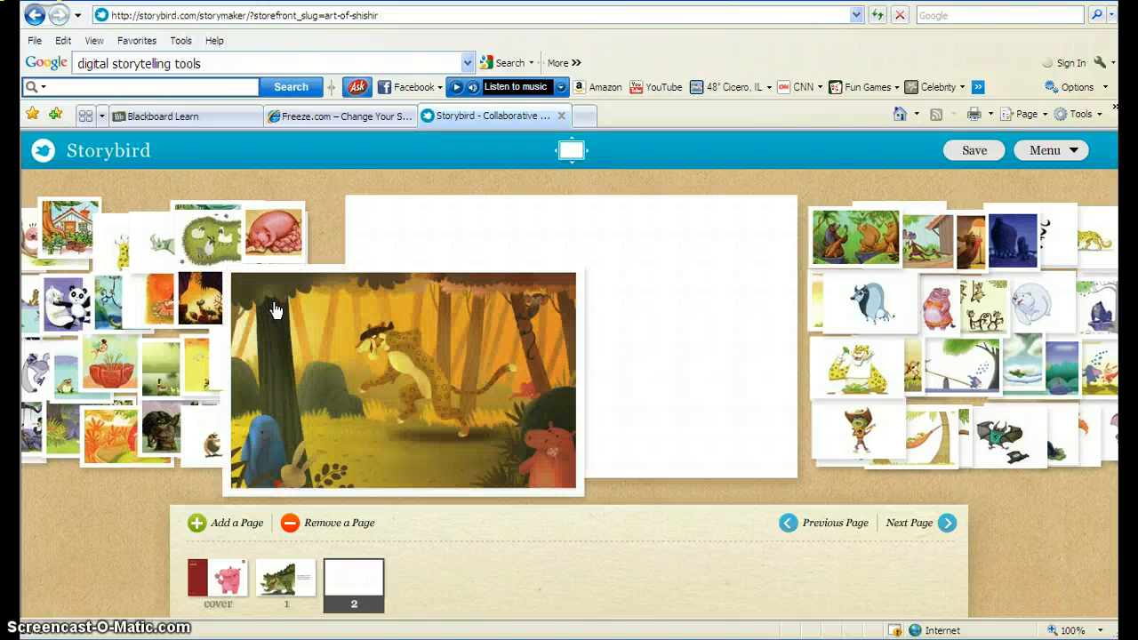
left_click_drag(275, 308, 276, 308)
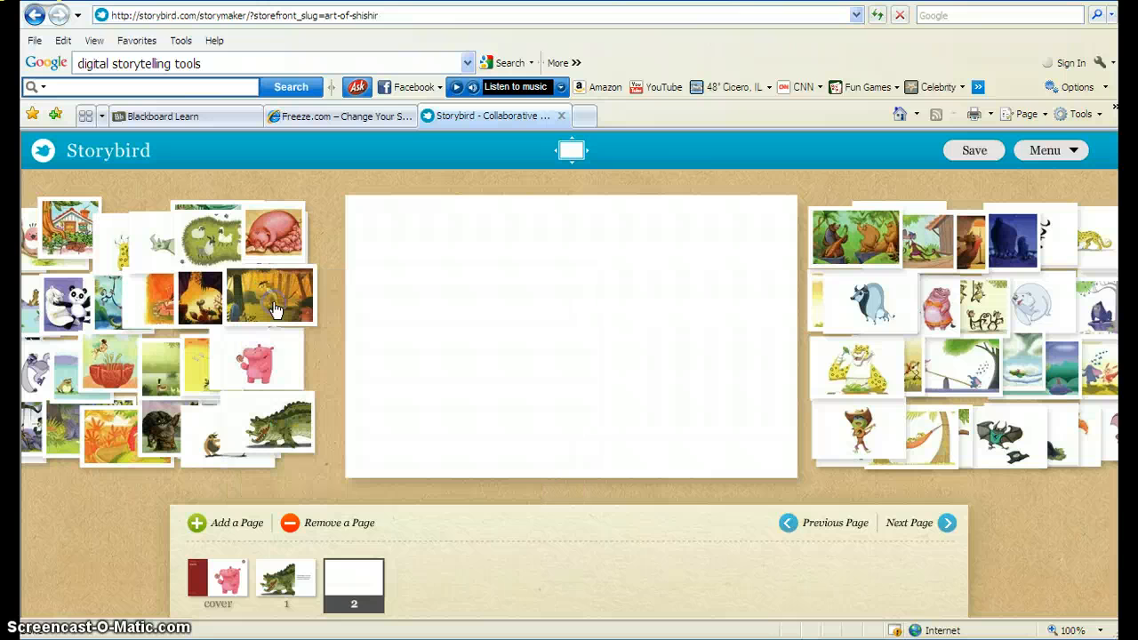
left_click(795, 386)
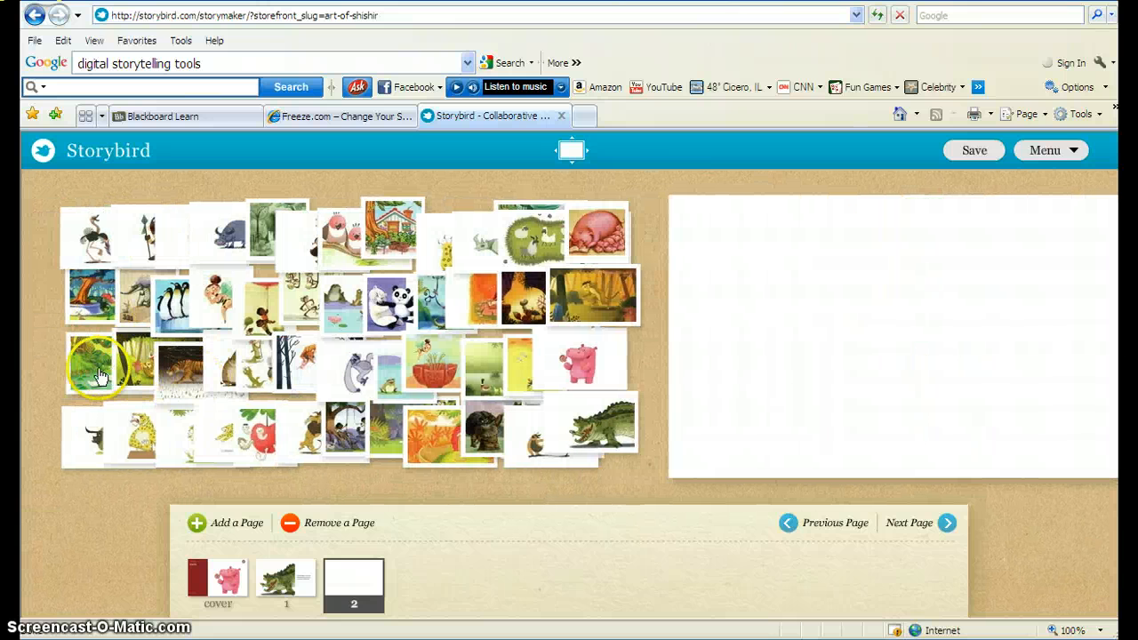
left_click(174, 366)
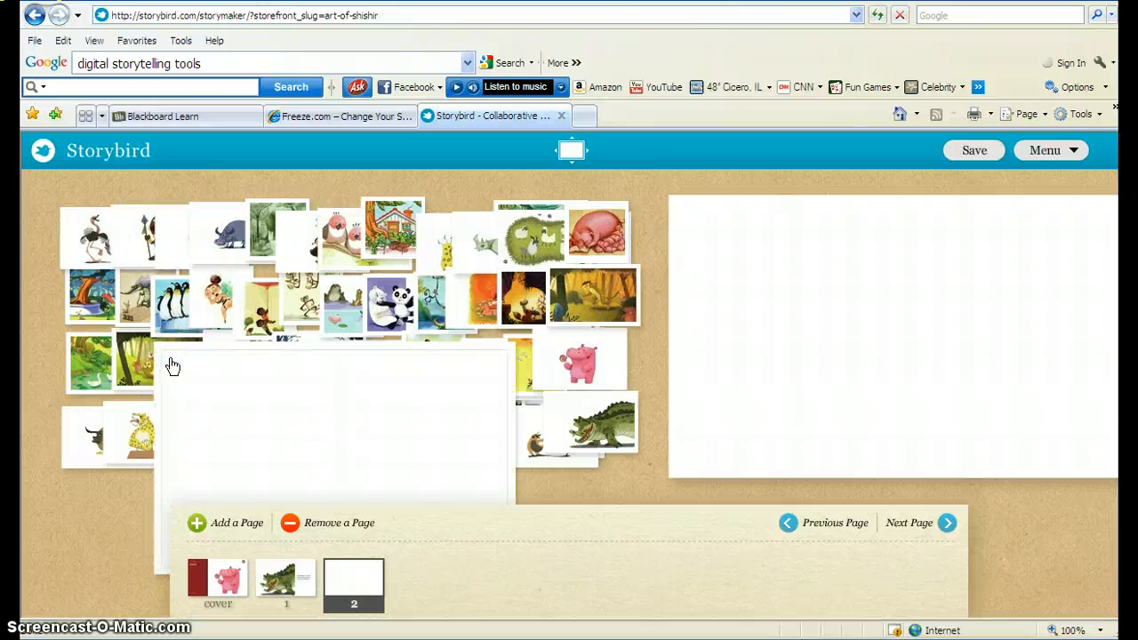
left_click_drag(223, 394, 935, 348)
left_click(619, 365)
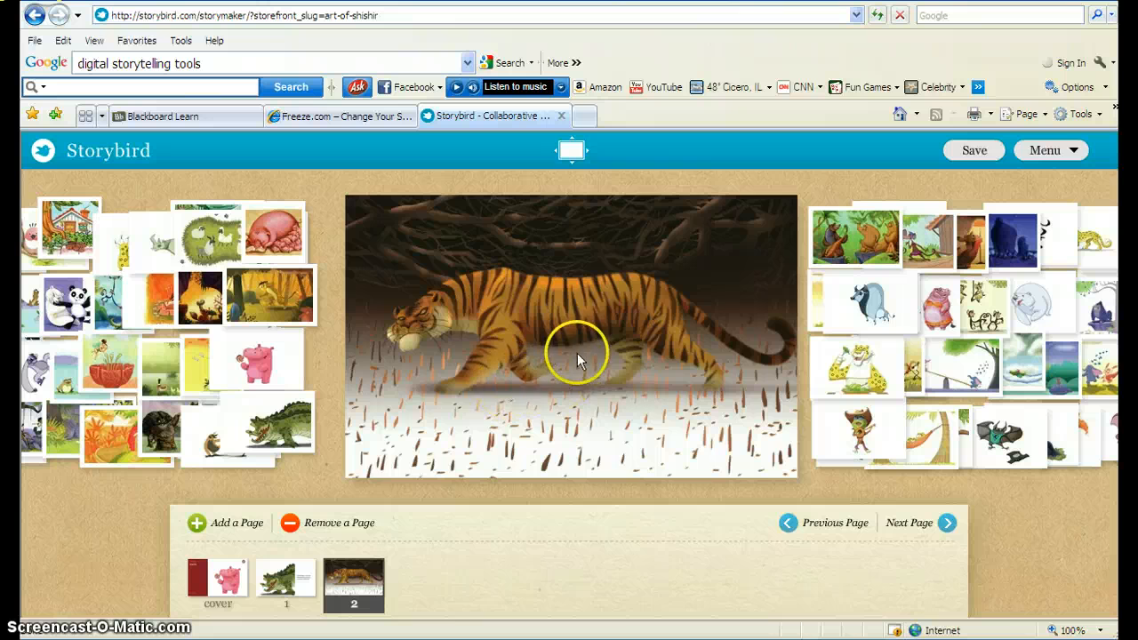
- Take the tiger artwork off page 2, calling off the removal of the page itself
left_click(450, 391)
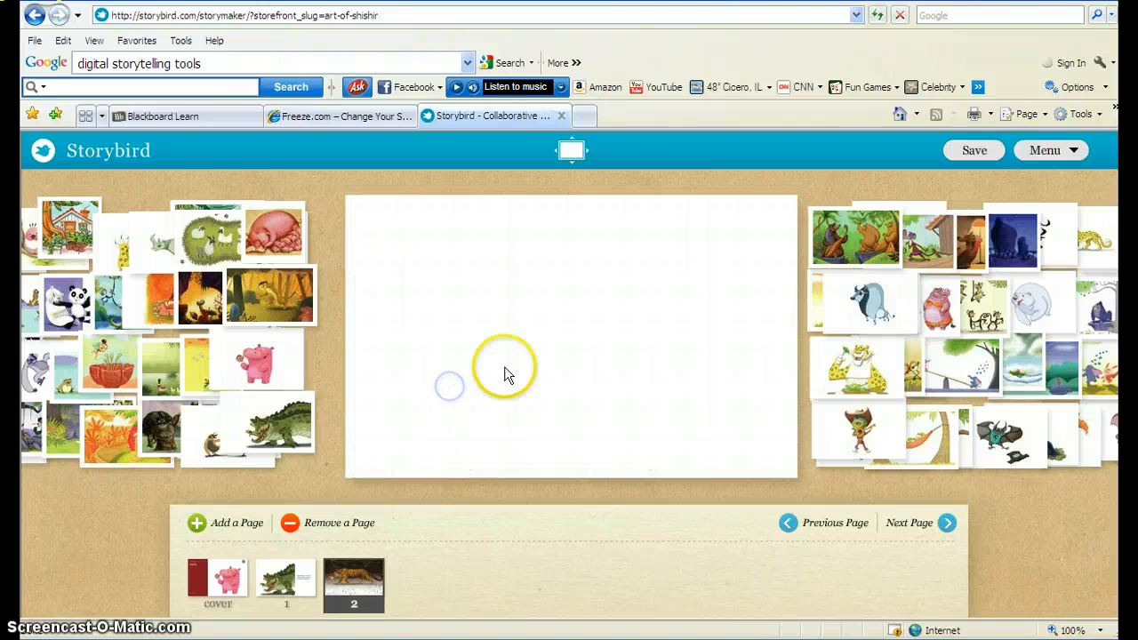
left_click(363, 587)
left_click(366, 572)
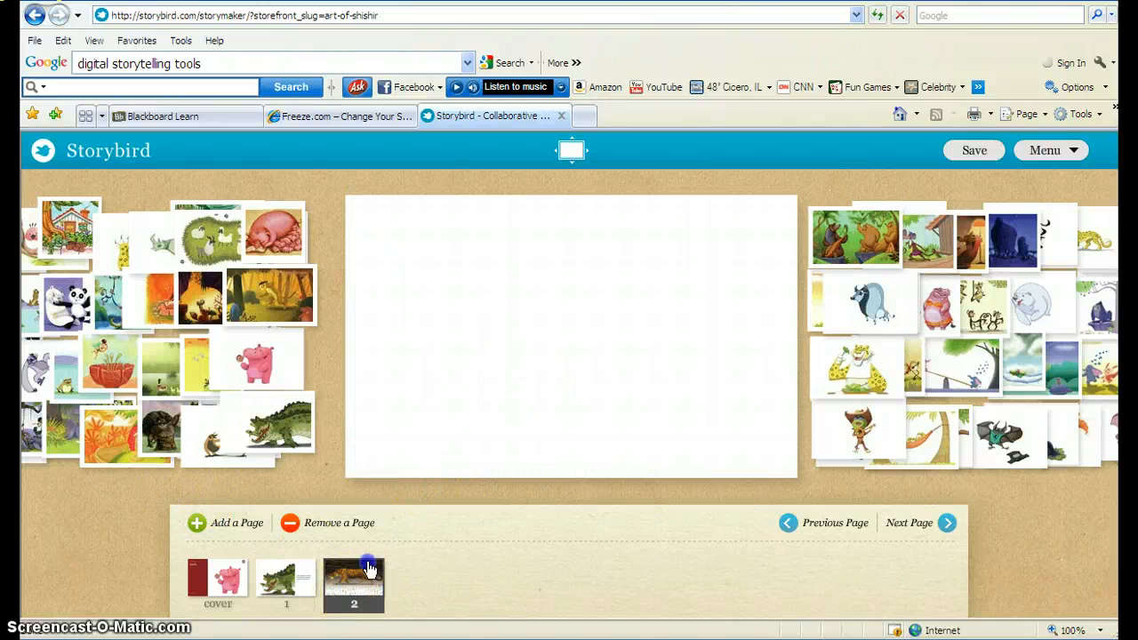
left_click(292, 526)
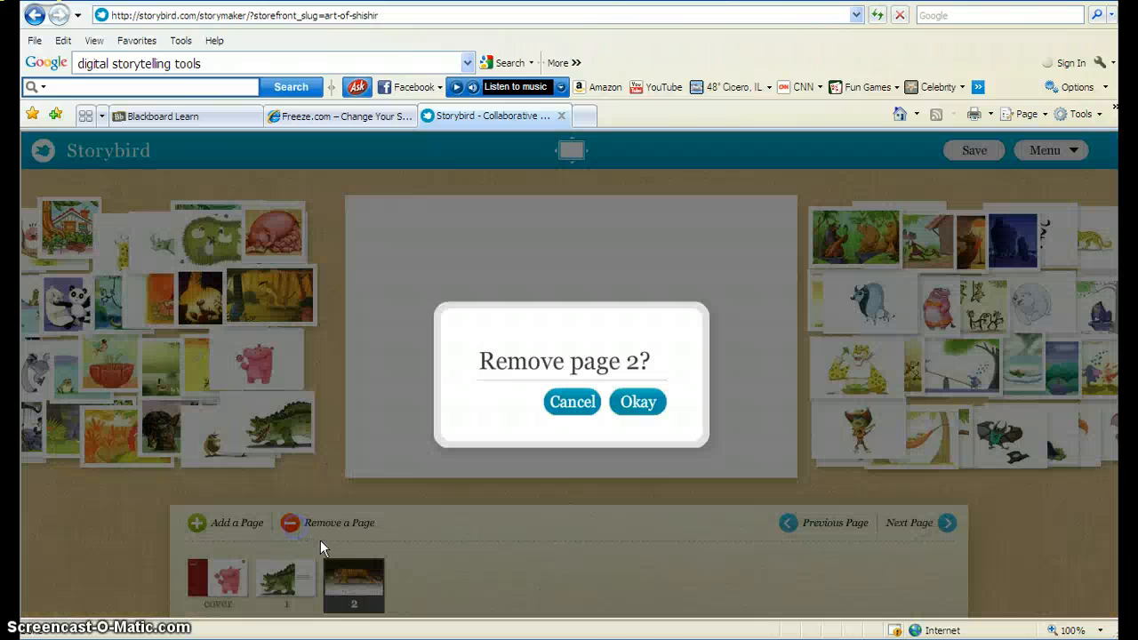
left_click(578, 405)
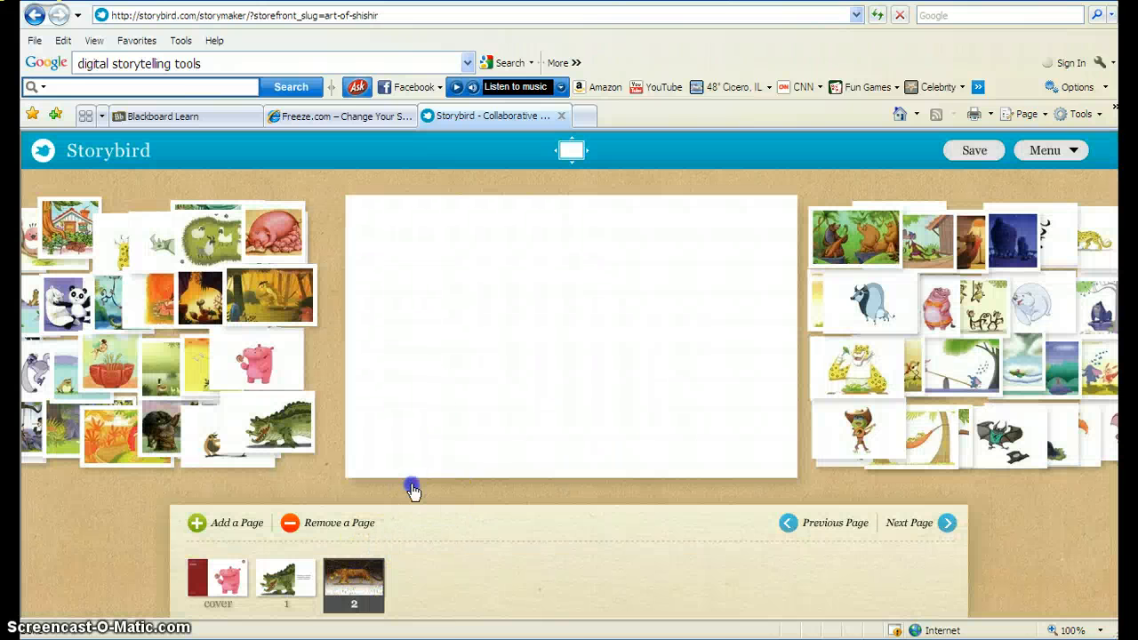
left_click(465, 346)
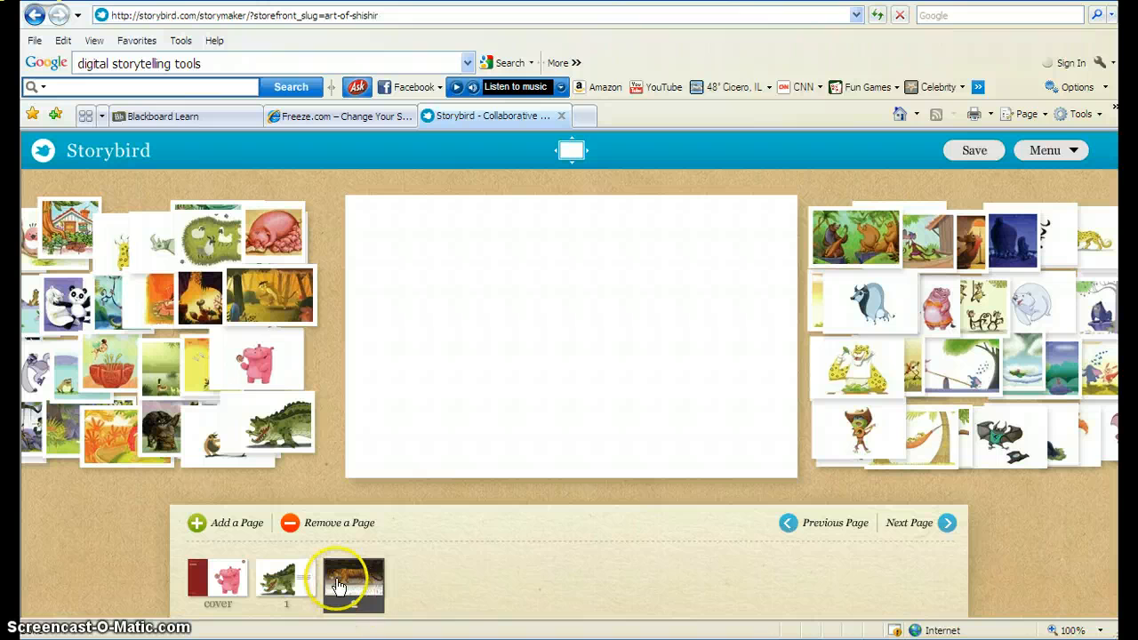
left_click(305, 579)
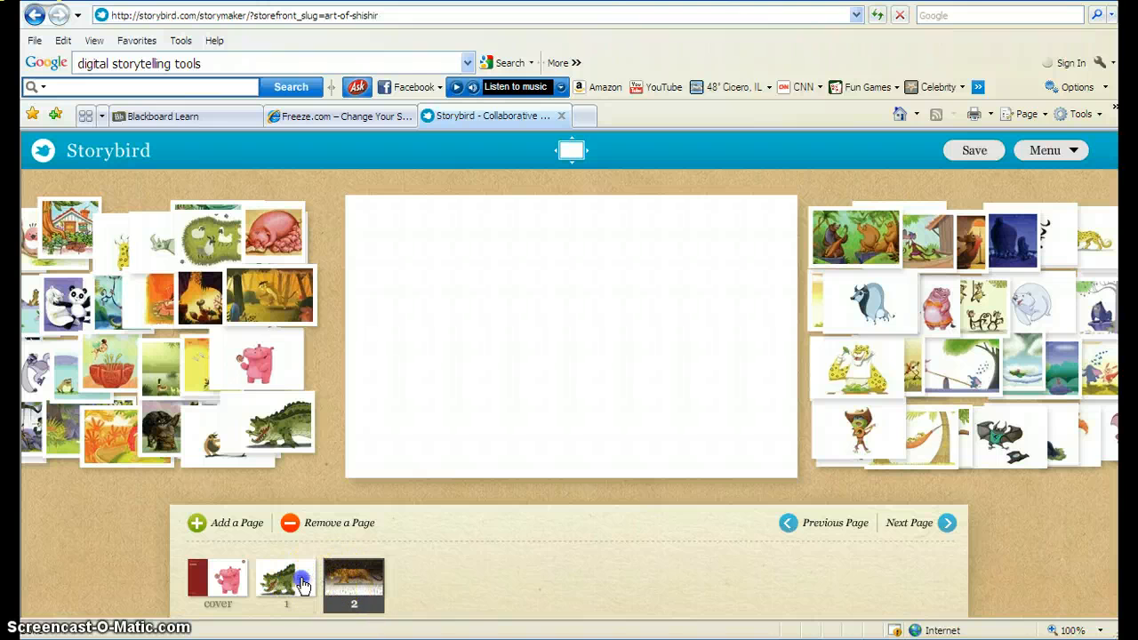
left_click(354, 587)
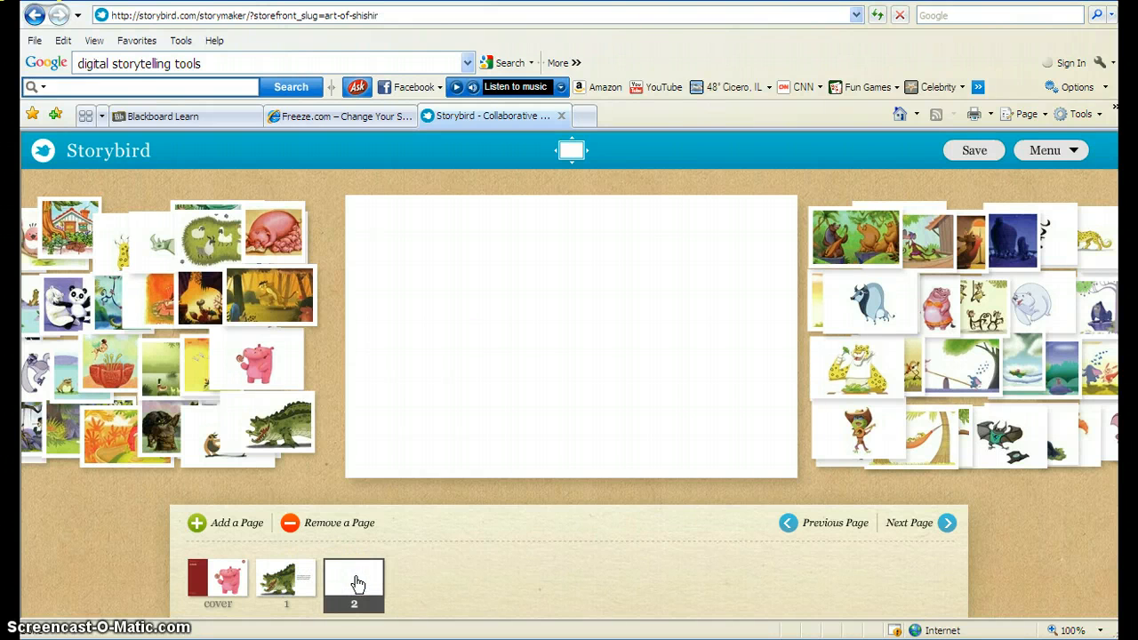
- Place the tiger artwork on the left part of page 2 and write "This tiger is looking for food." beside it
left_click_drag(240, 358, 763, 300)
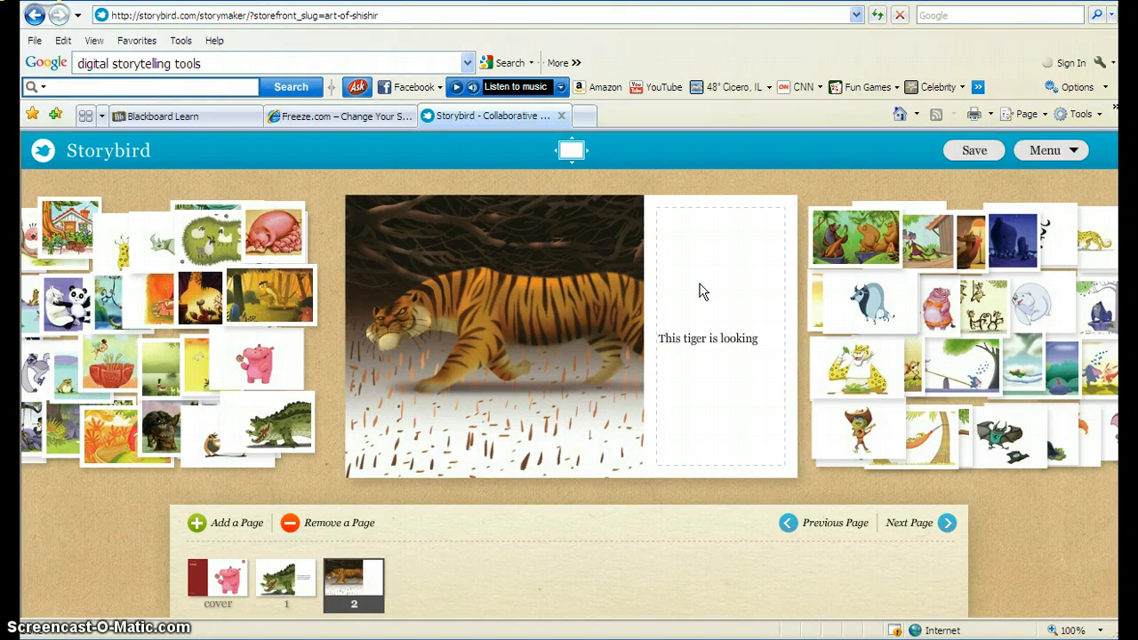
type("r food.")
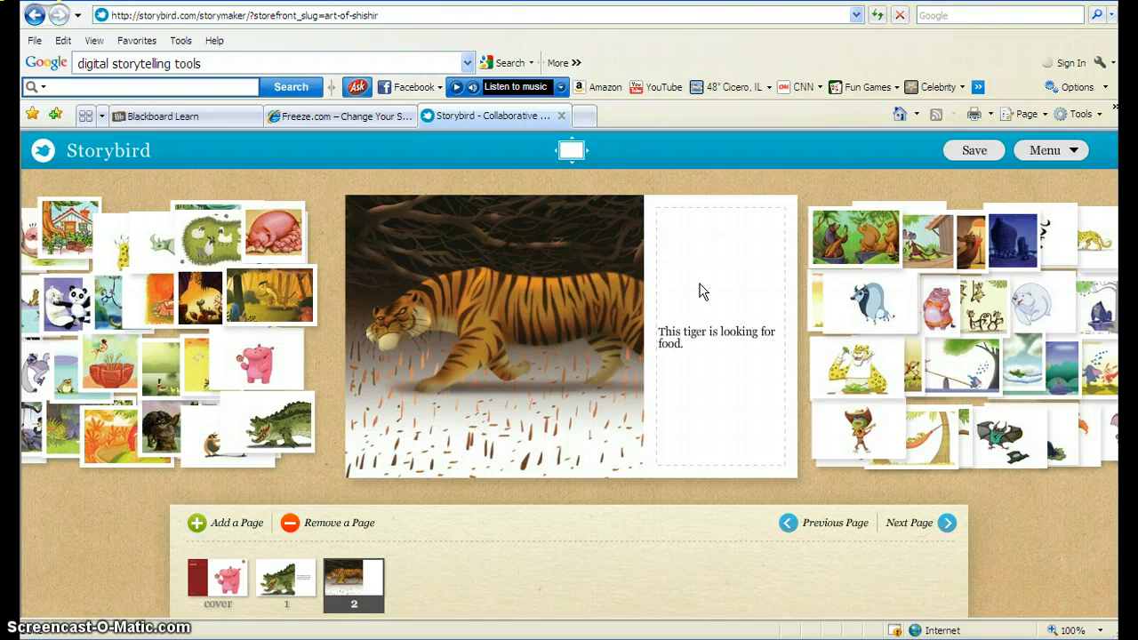
left_click(671, 337)
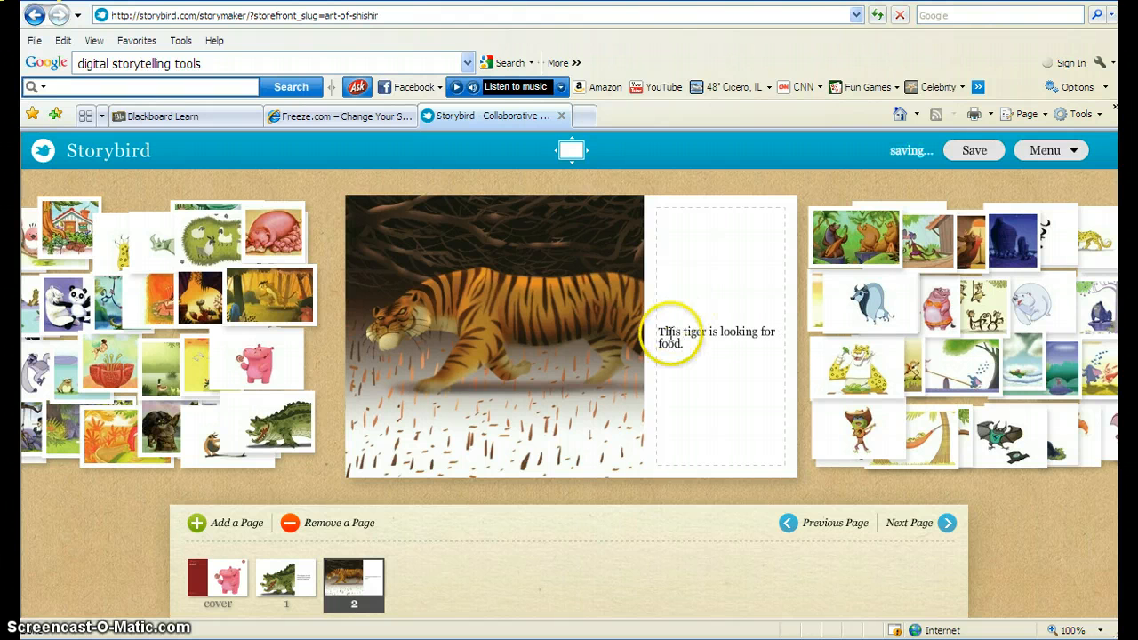
left_click(384, 496)
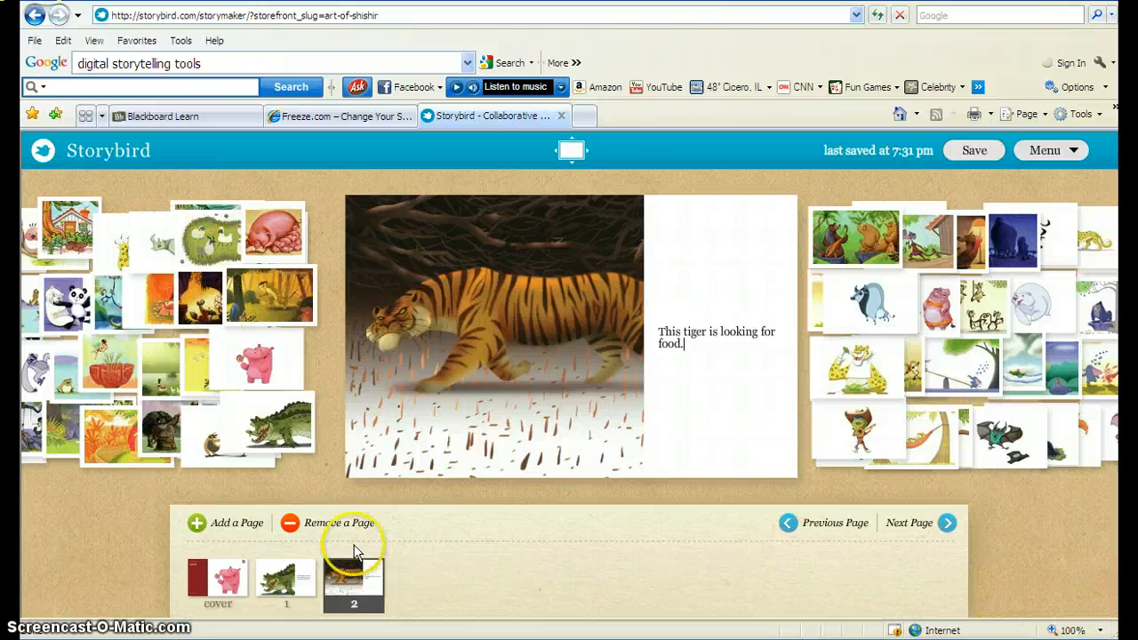
- Add page 3 with the green rhino artwork on its left part and the text "This rhino is happy." beside it
left_click(198, 524)
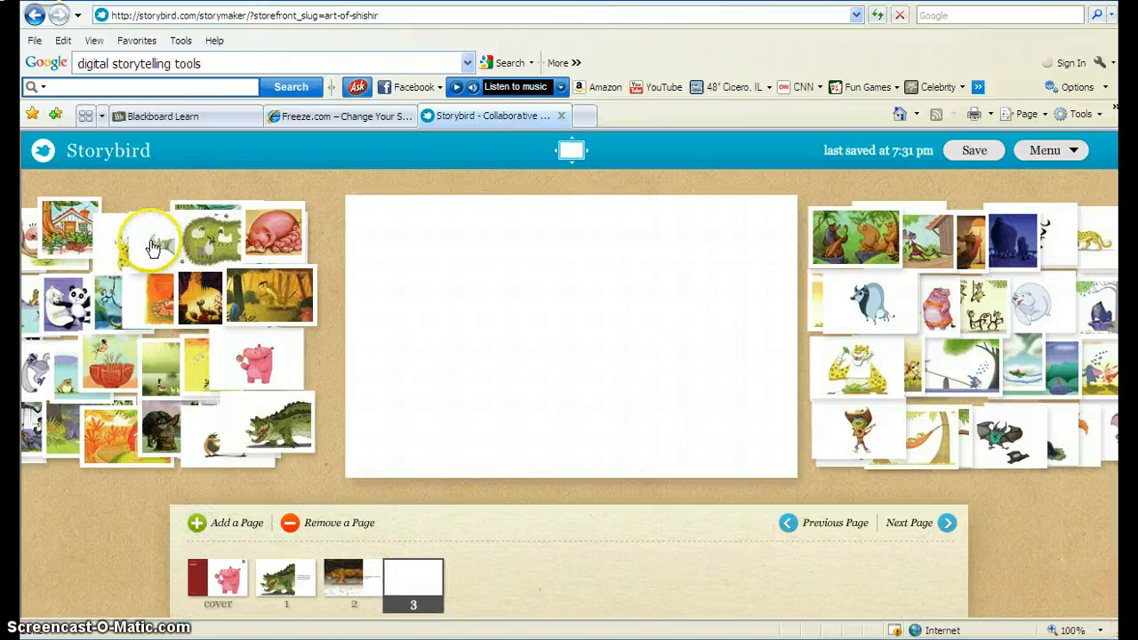
left_click_drag(163, 244, 519, 369)
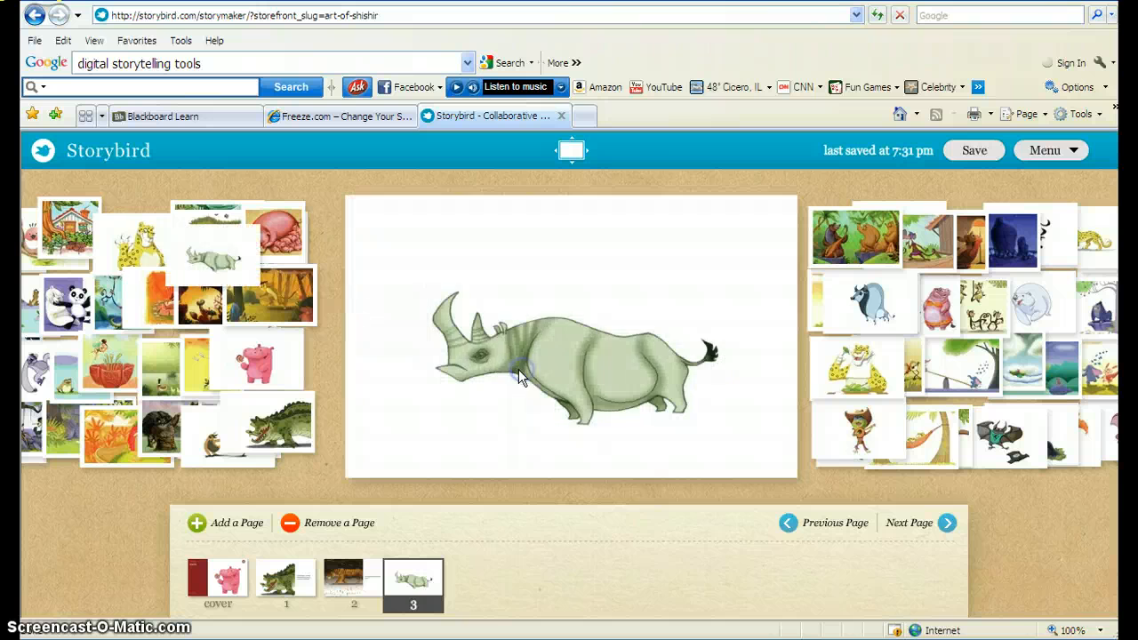
left_click(818, 318)
left_click(480, 294)
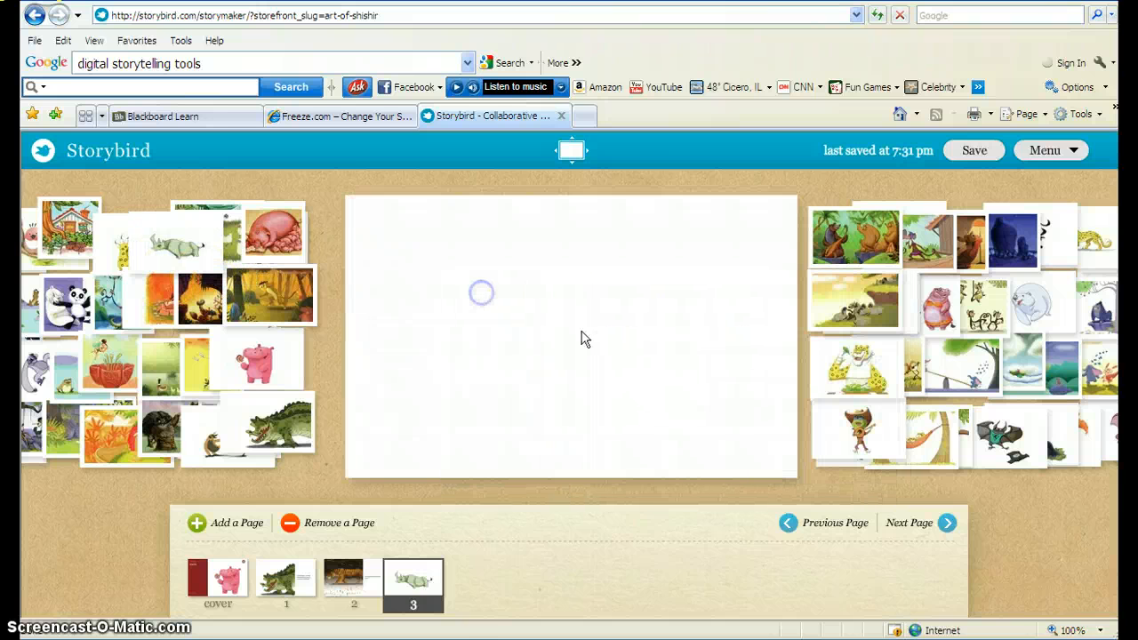
left_click_drag(182, 249, 414, 357)
left_click_drag(426, 360, 436, 358)
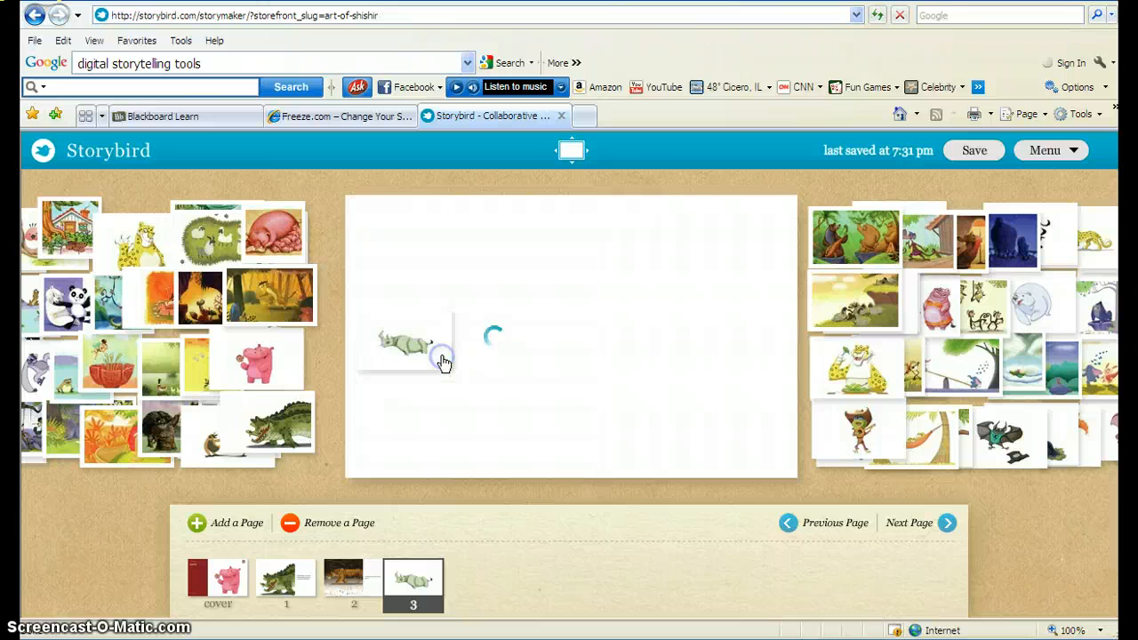
left_click(719, 340)
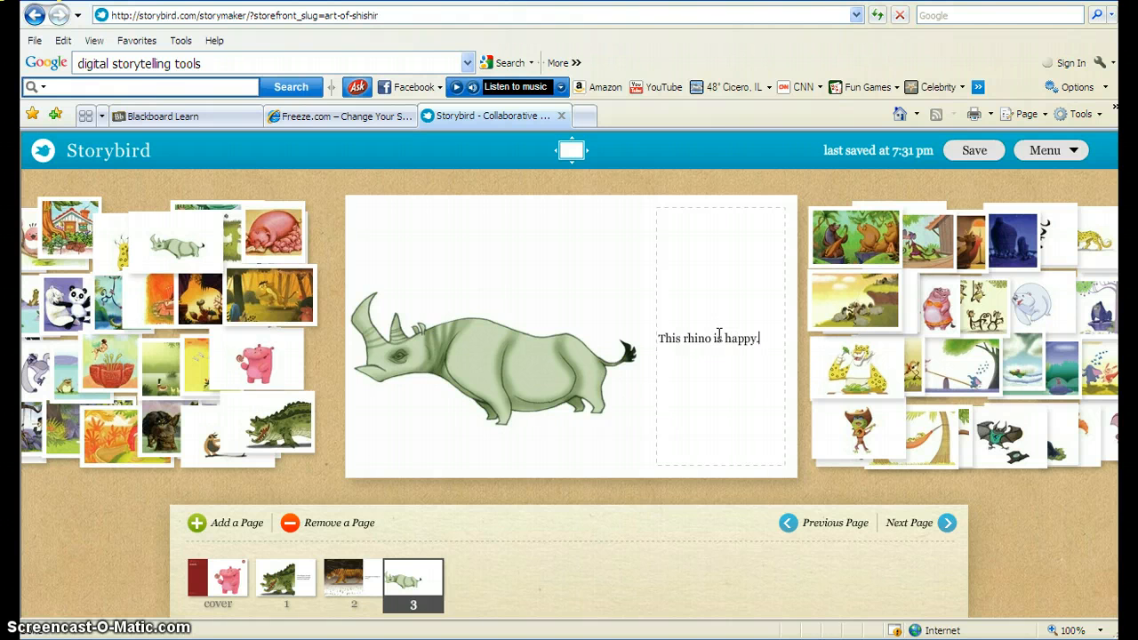
left_click(536, 512)
- Save the Animals story and return to the Storybird home page
left_click(969, 153)
mouse_move(96, 154)
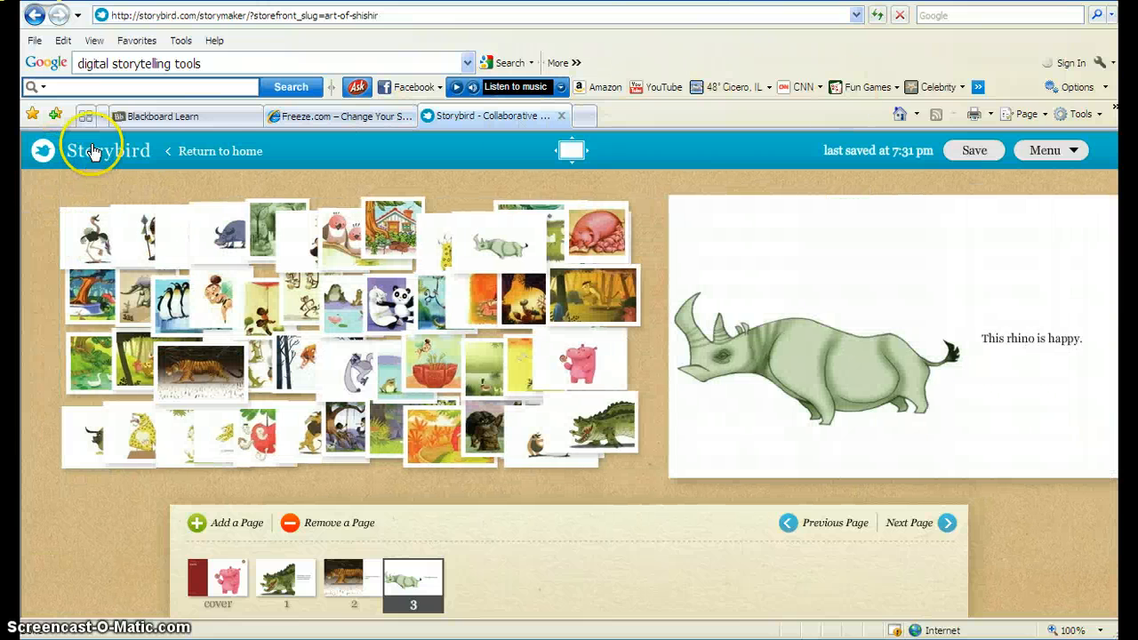
left_click(105, 155)
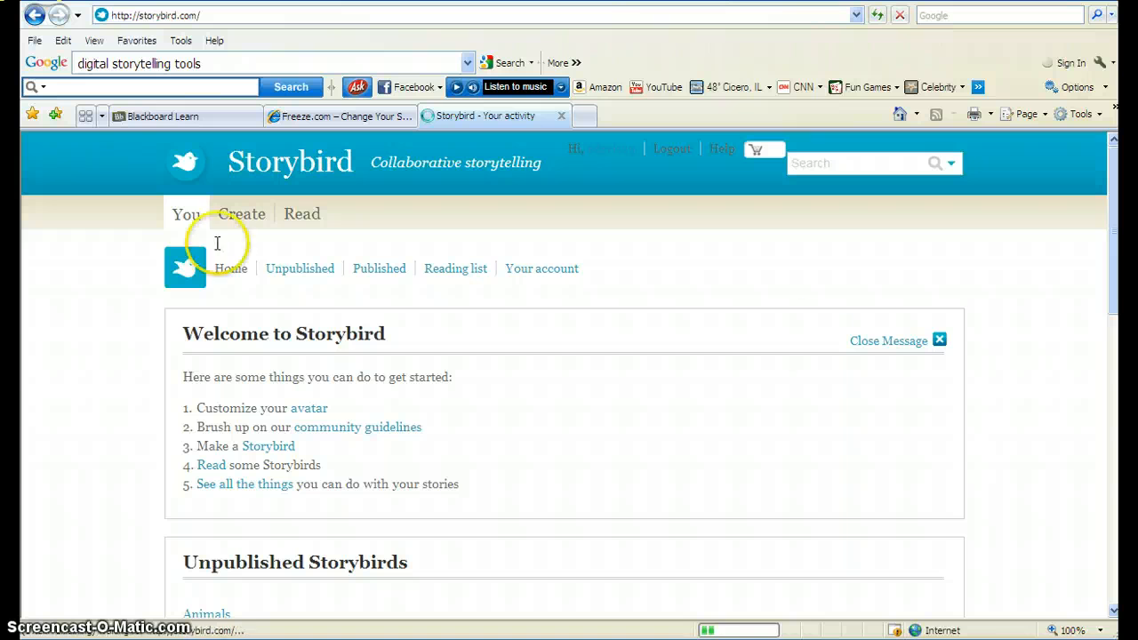
- Reopen Animals from the unpublished Storybirds for editing and go to its rhino page
left_click_drag(1110, 272, 1112, 381)
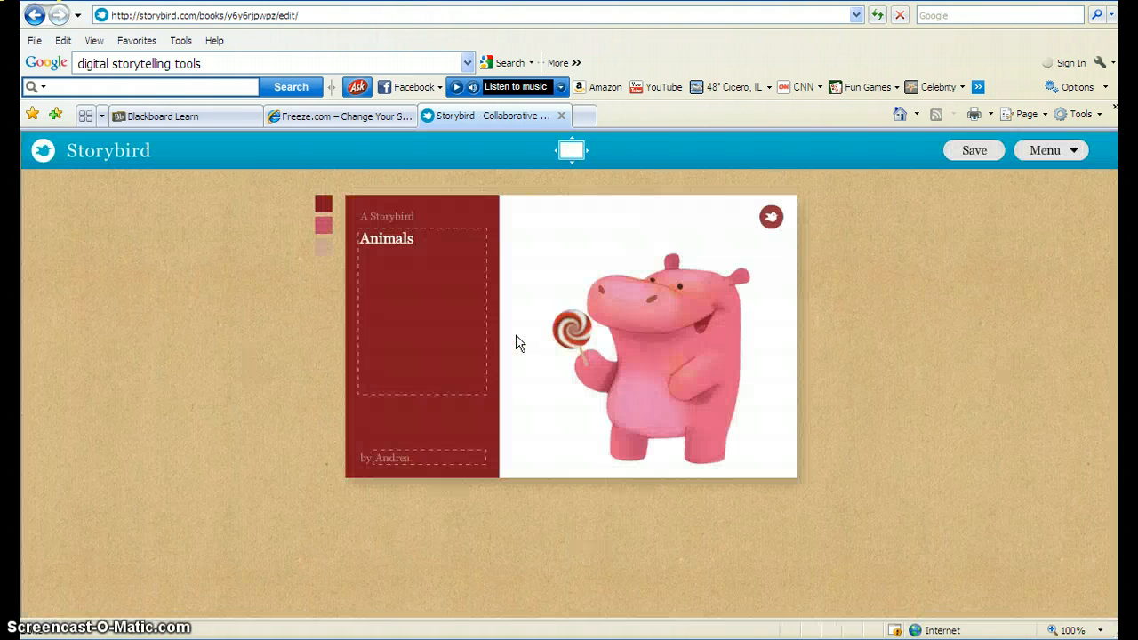
left_click(411, 580)
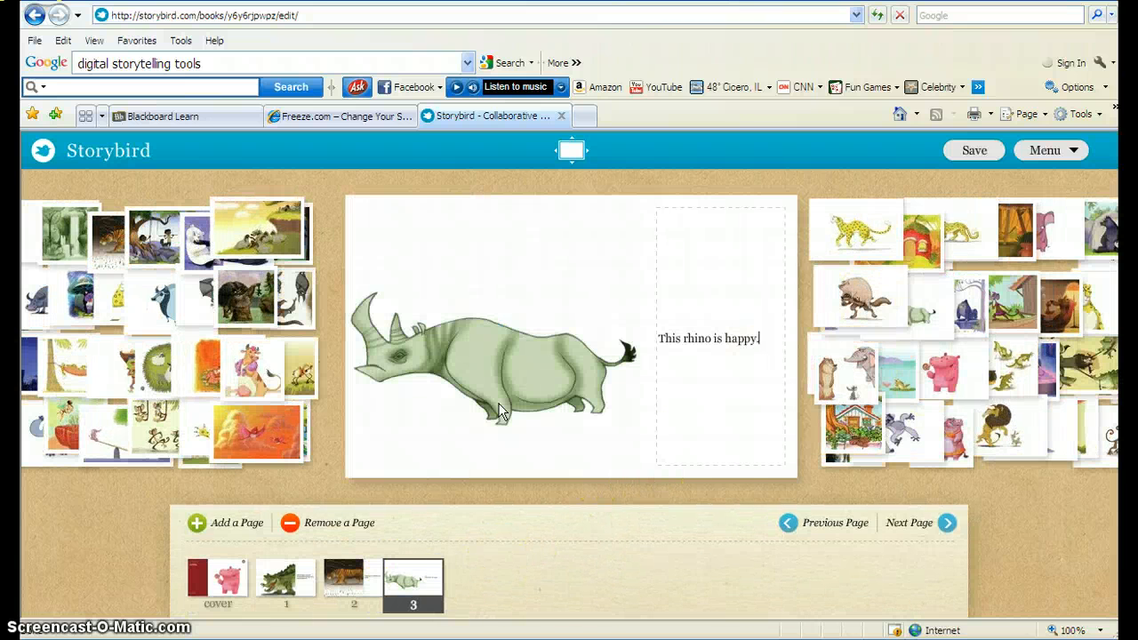
- Start publishing the Animals story and enter "This book is about animals." as its summary
mouse_move(1116, 181)
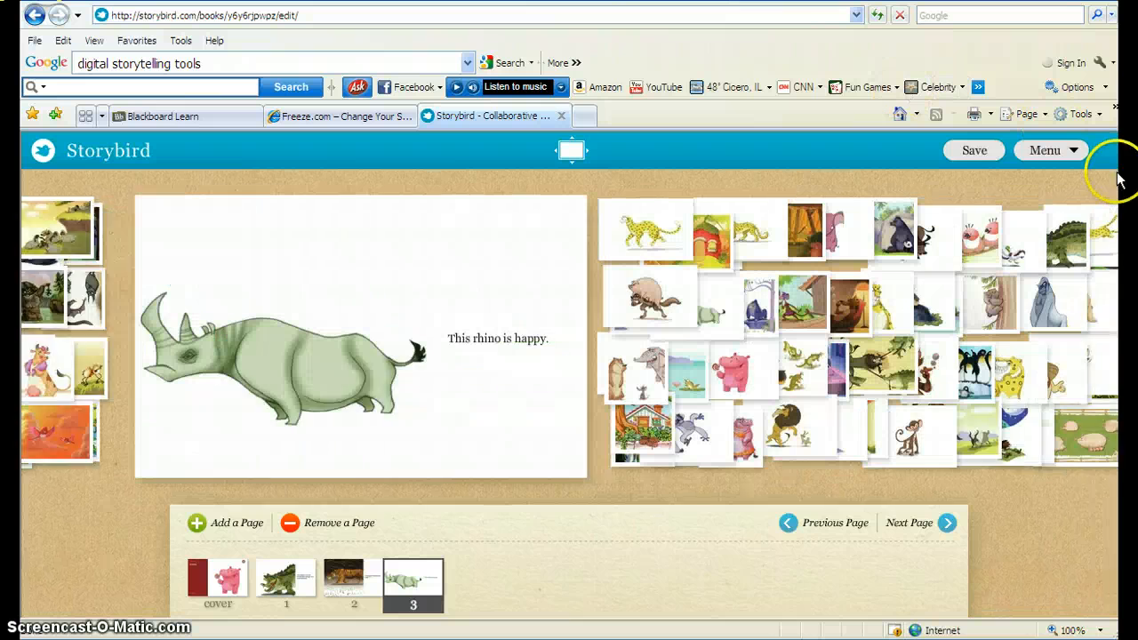
left_click(1076, 152)
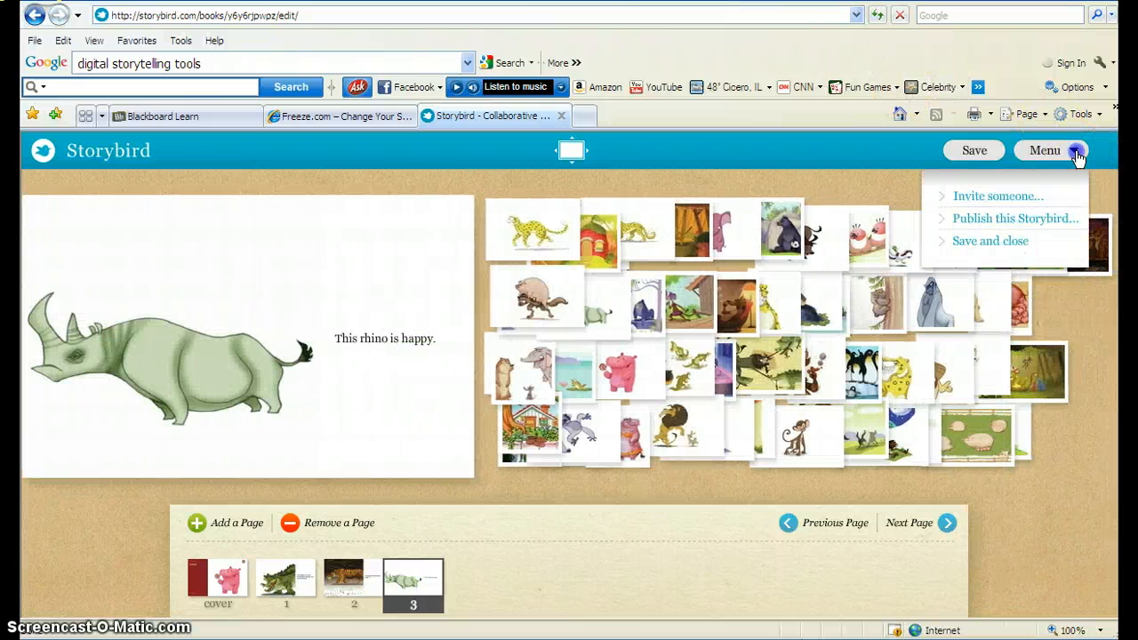
left_click(1035, 223)
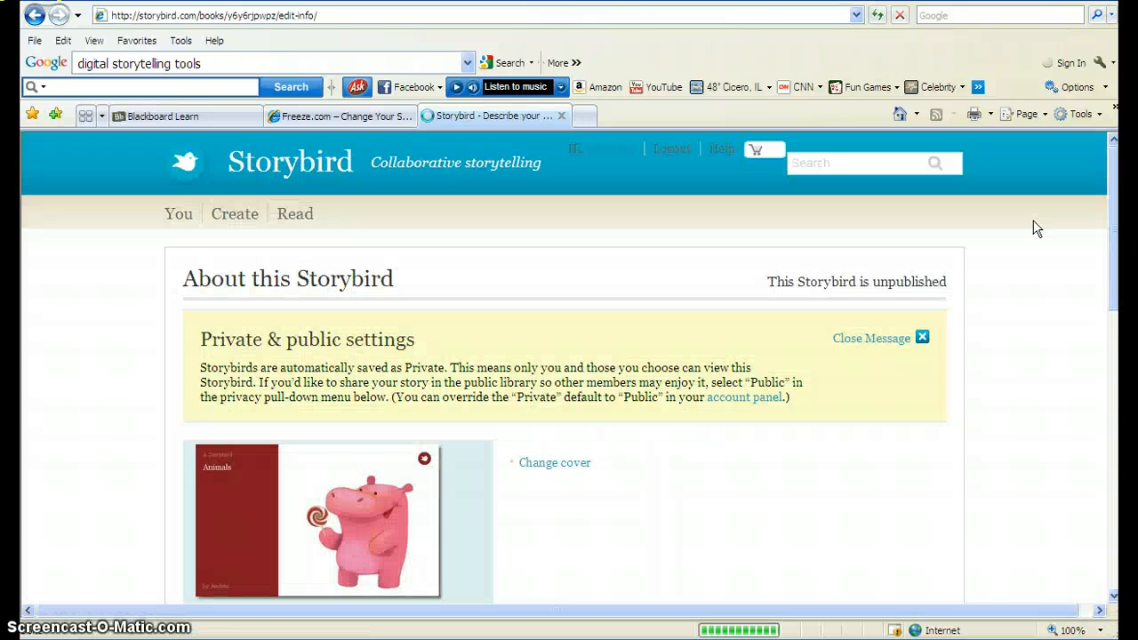
left_click_drag(1109, 265, 1028, 406)
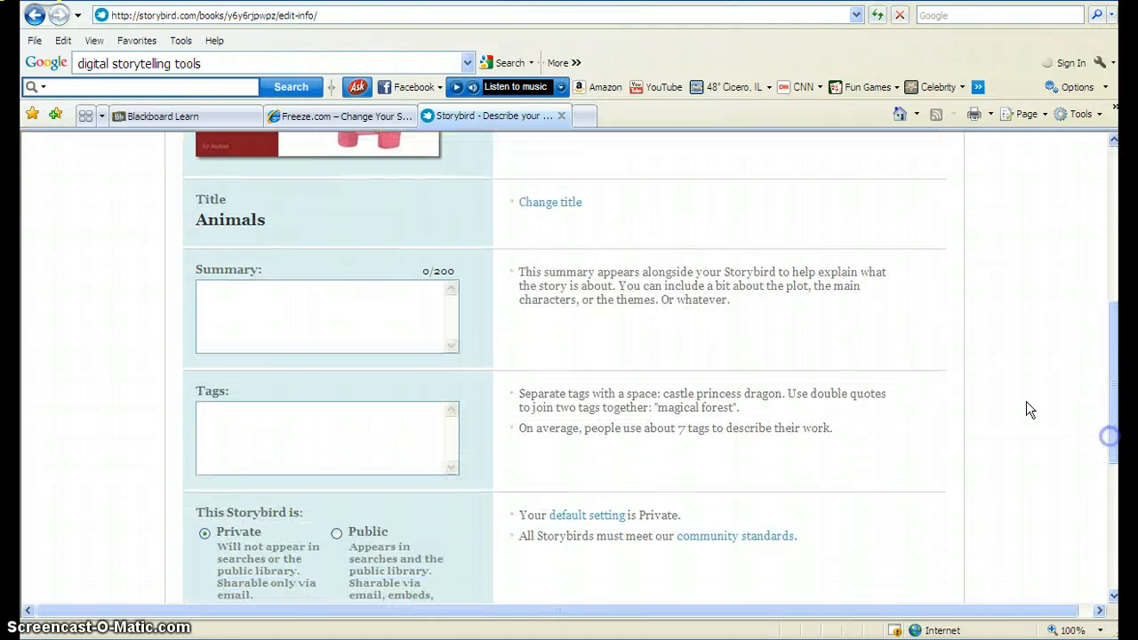
left_click(342, 296)
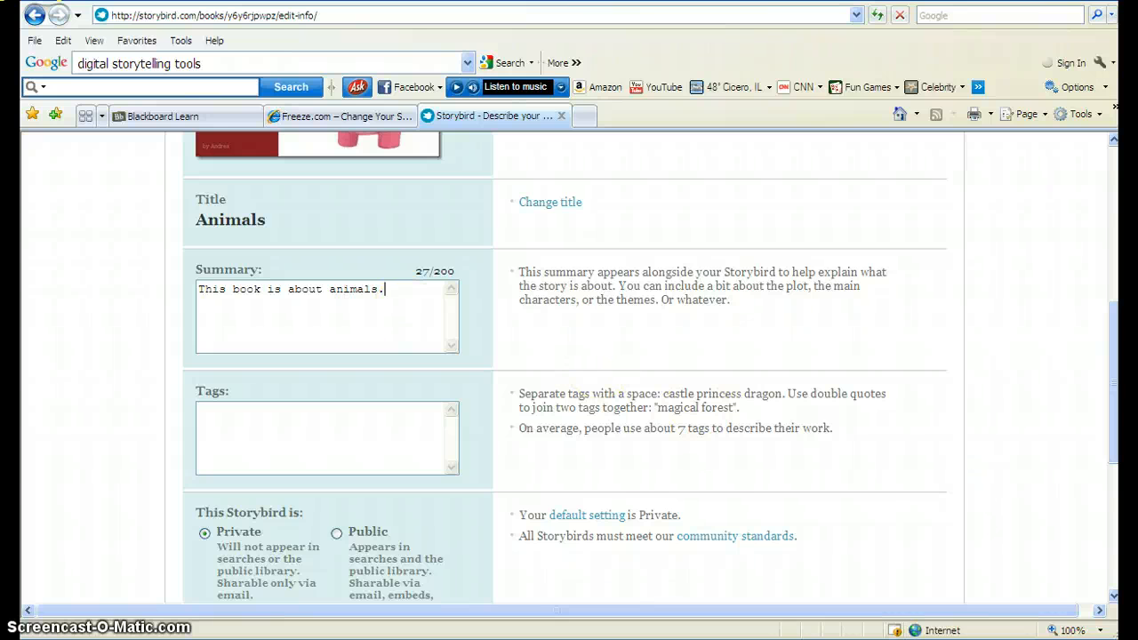
- Set the story's age range to 4-6 years and publish Animals with the private setting and no tags
scroll(1116, 451, "down", 1)
left_click(294, 356)
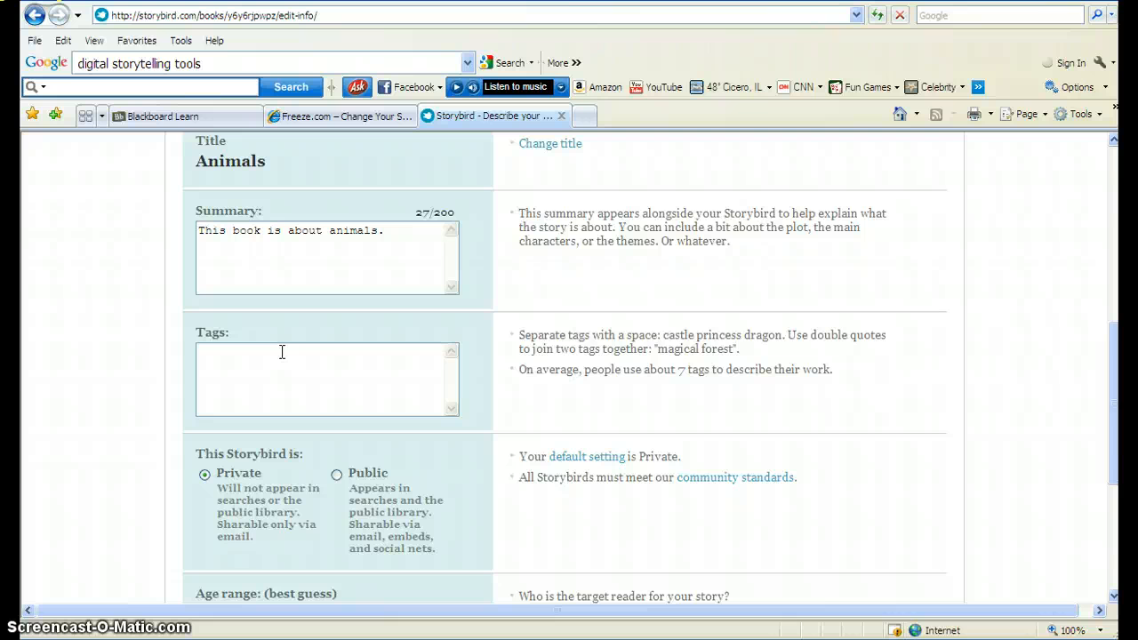
left_click_drag(1110, 399, 1072, 406)
left_click(614, 452)
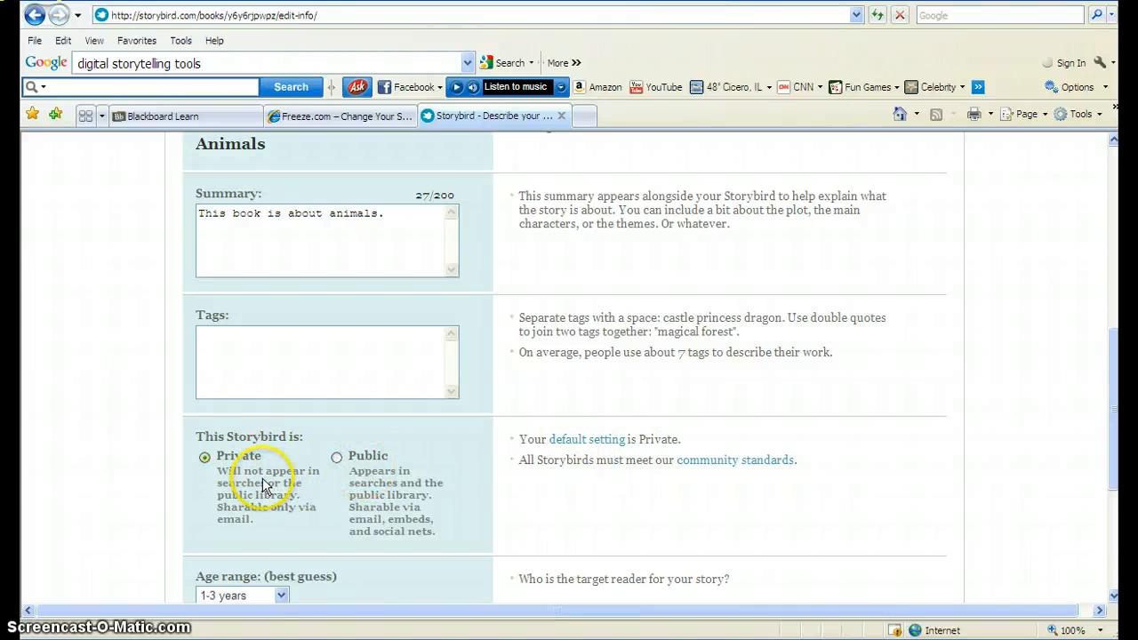
left_click_drag(1111, 369, 1110, 414)
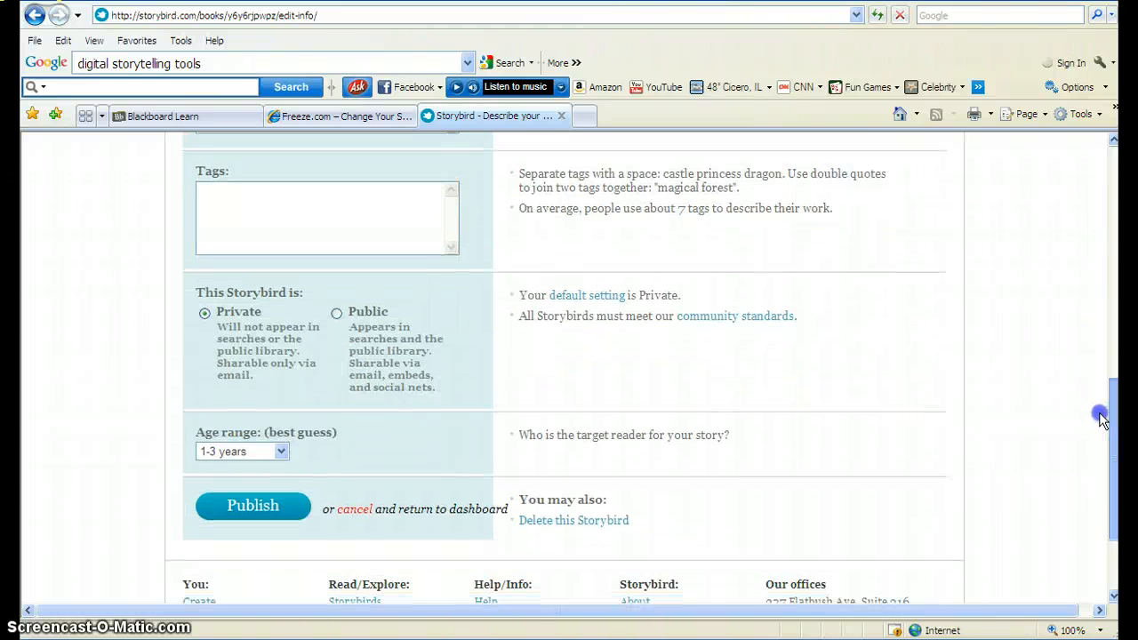
left_click(283, 455)
left_click(252, 484)
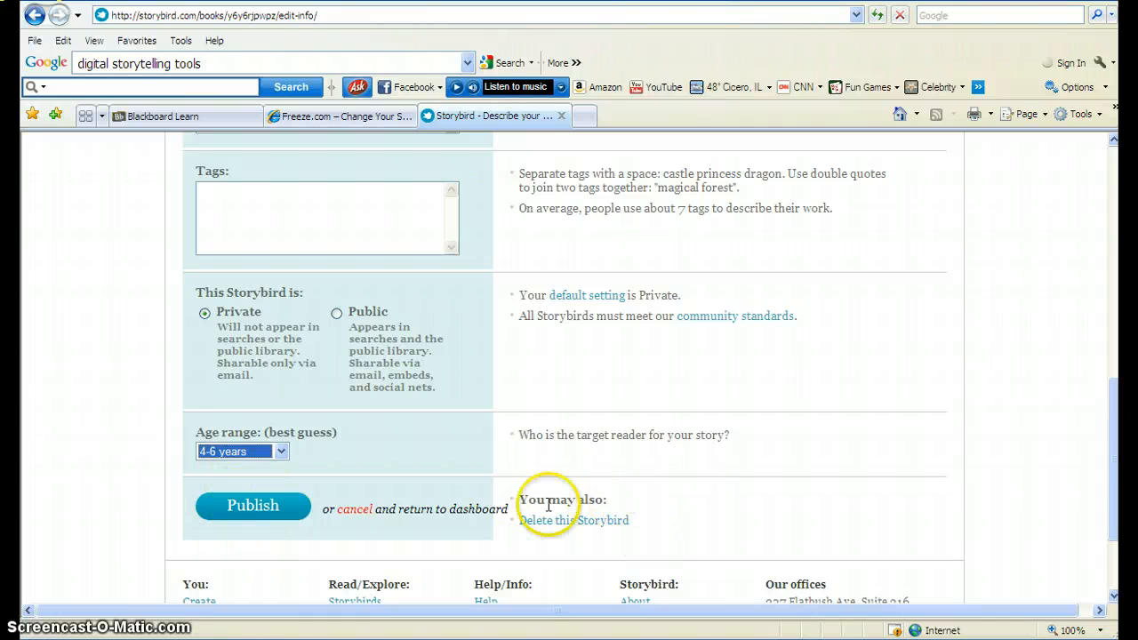
left_click(253, 505)
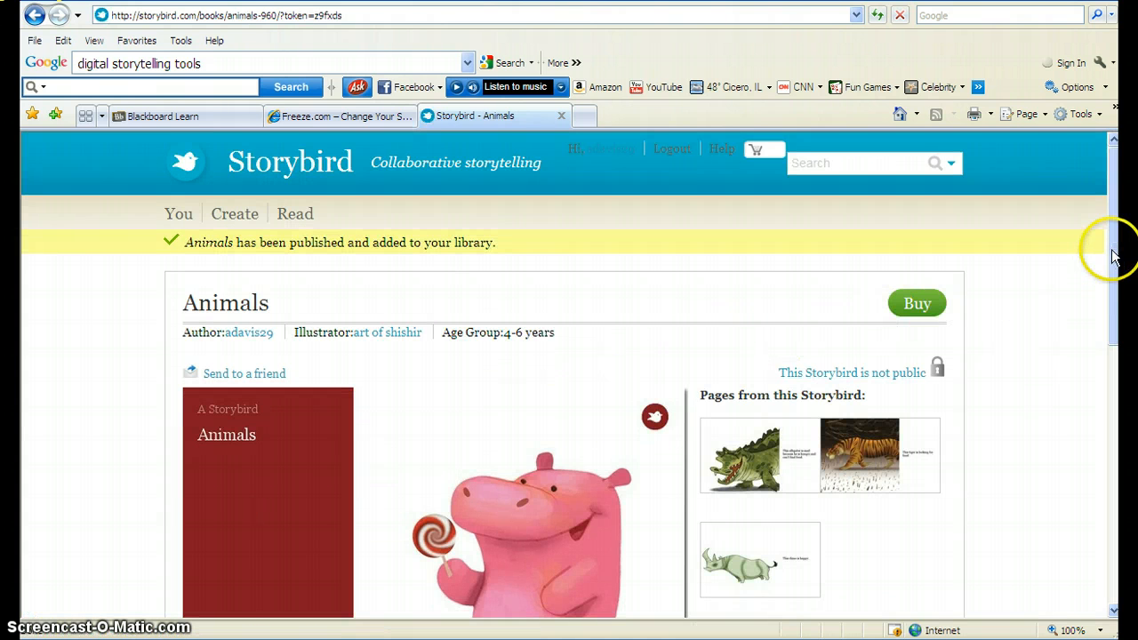
- Read the published Animals story in full screen from the cover to the end and return to its page
left_click_drag(1110, 249, 1103, 307)
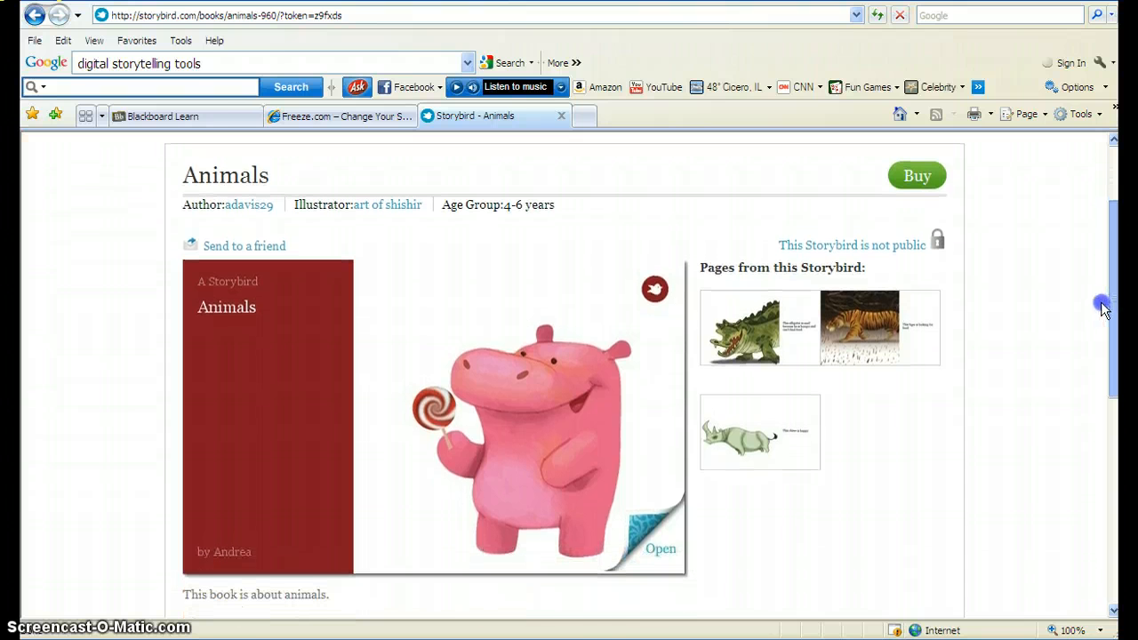
left_click(917, 177)
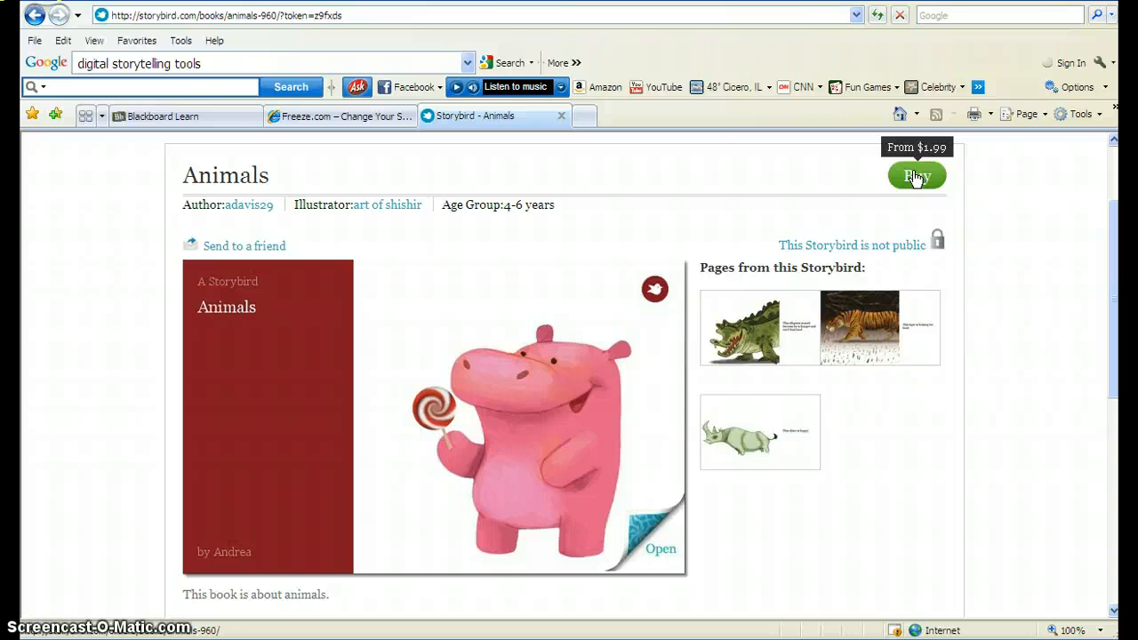
left_click_drag(1113, 222, 1097, 244)
left_click(657, 483)
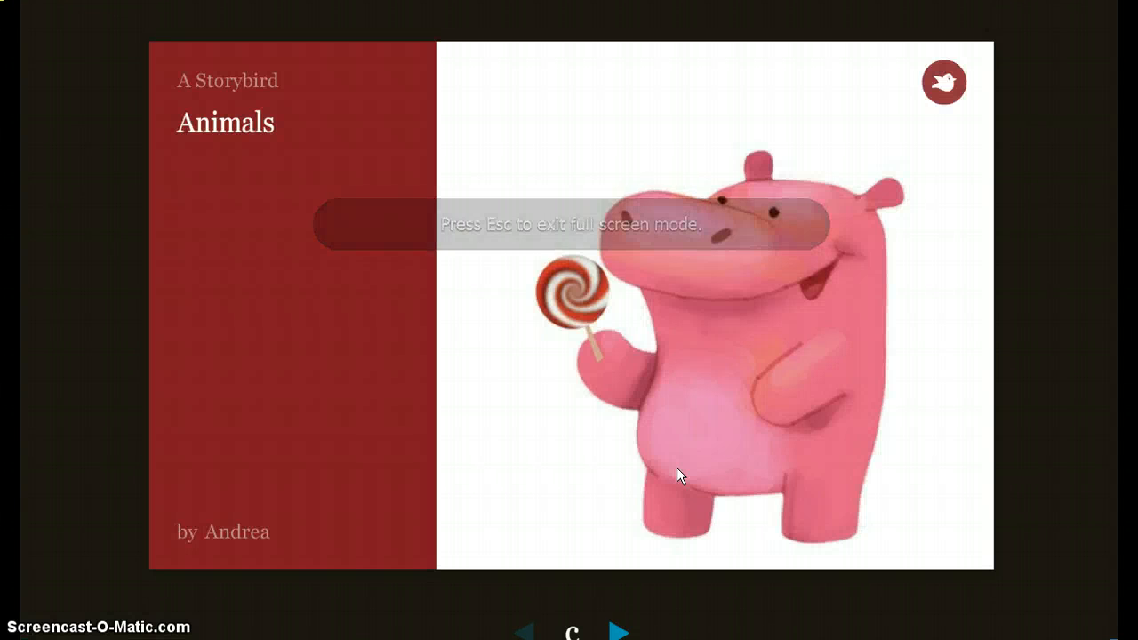
left_click(672, 472)
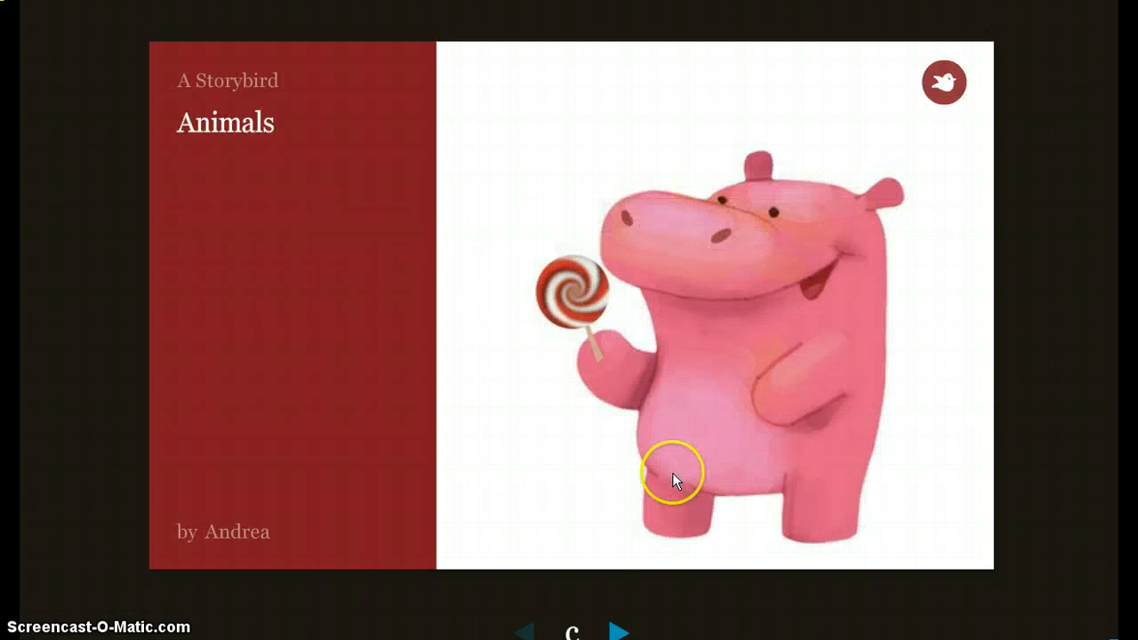
left_click(615, 632)
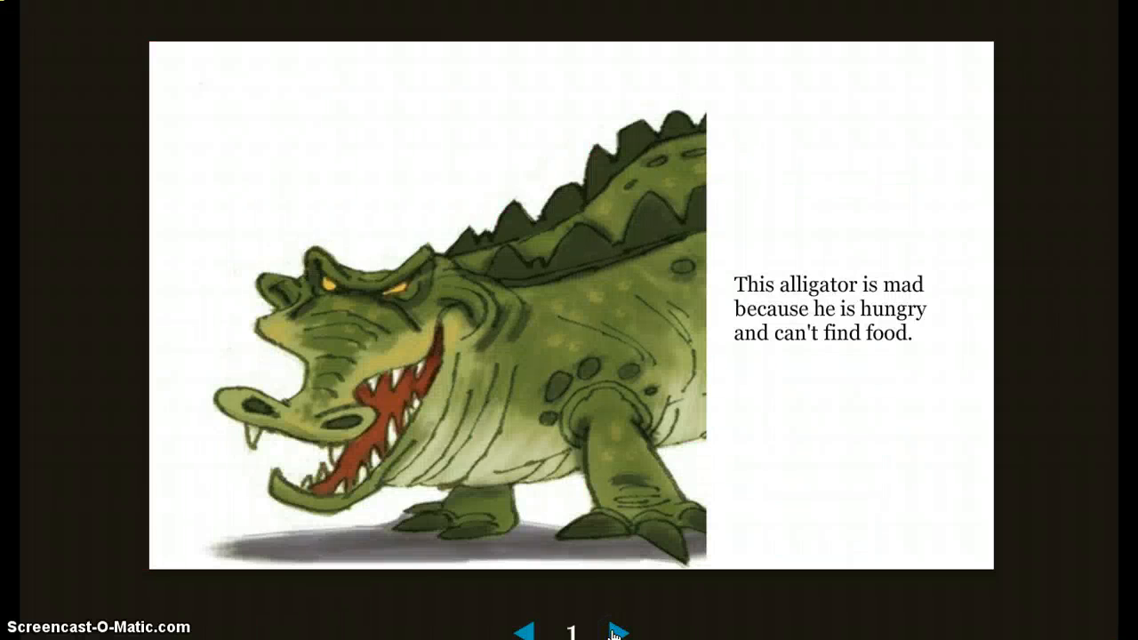
left_click(615, 632)
left_click(616, 632)
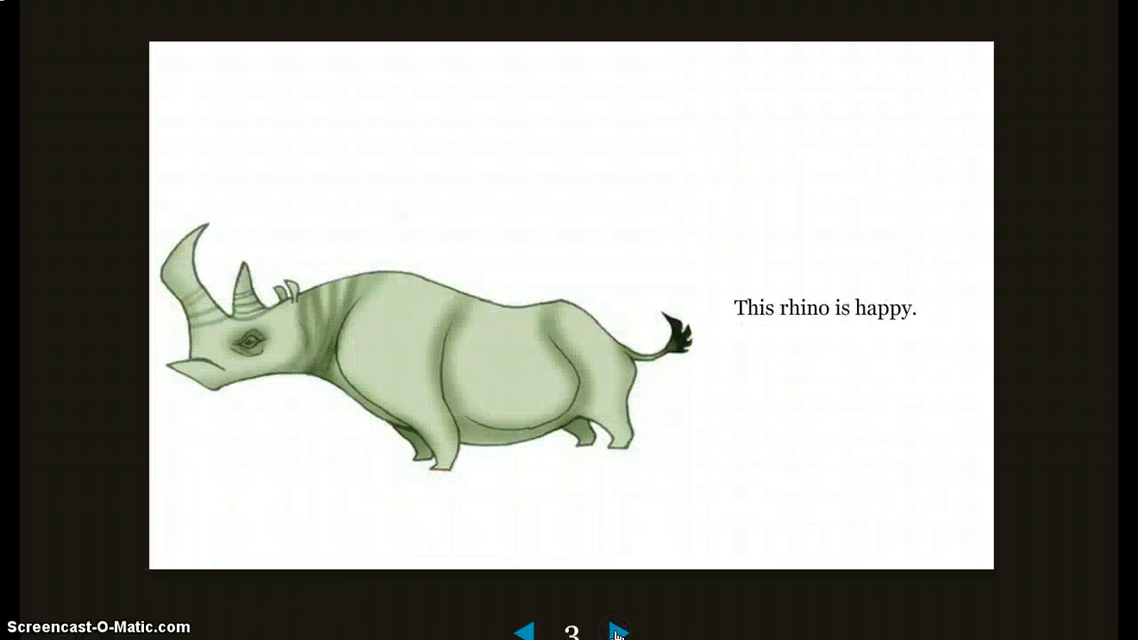
left_click(615, 632)
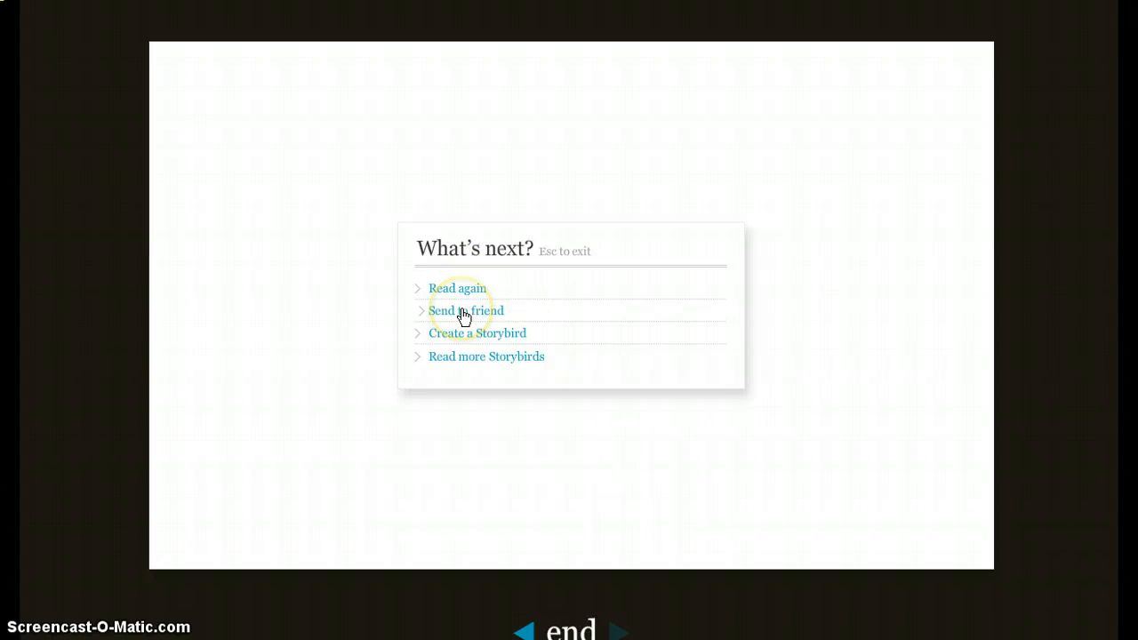
left_click(472, 360)
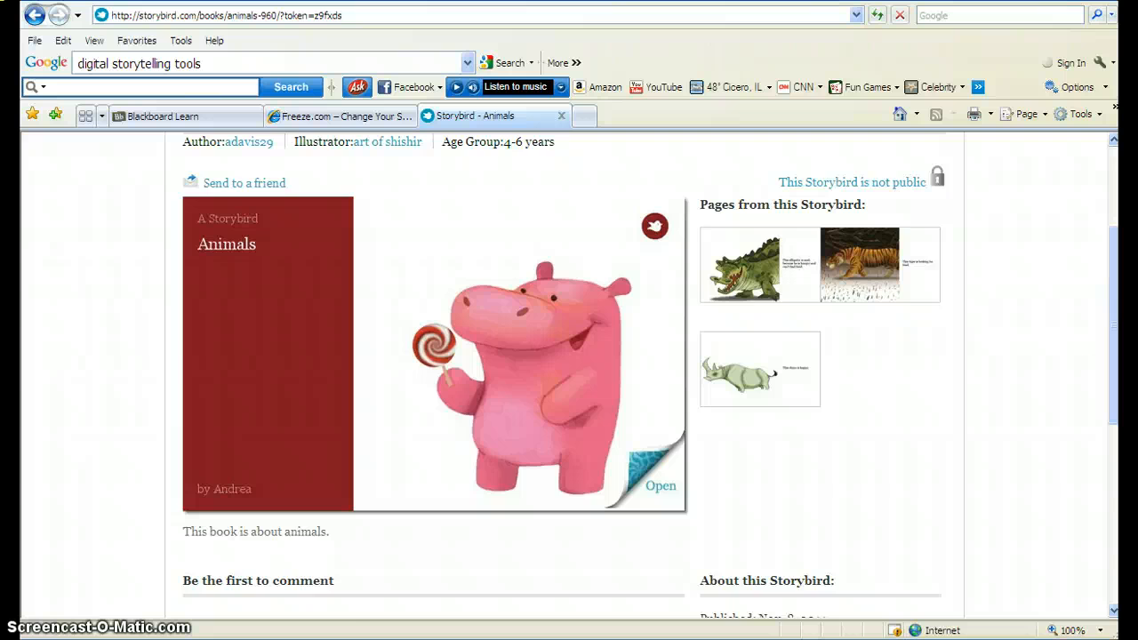
- View the featured Storybirds in the reading library
scroll(1116, 391, "up", 3)
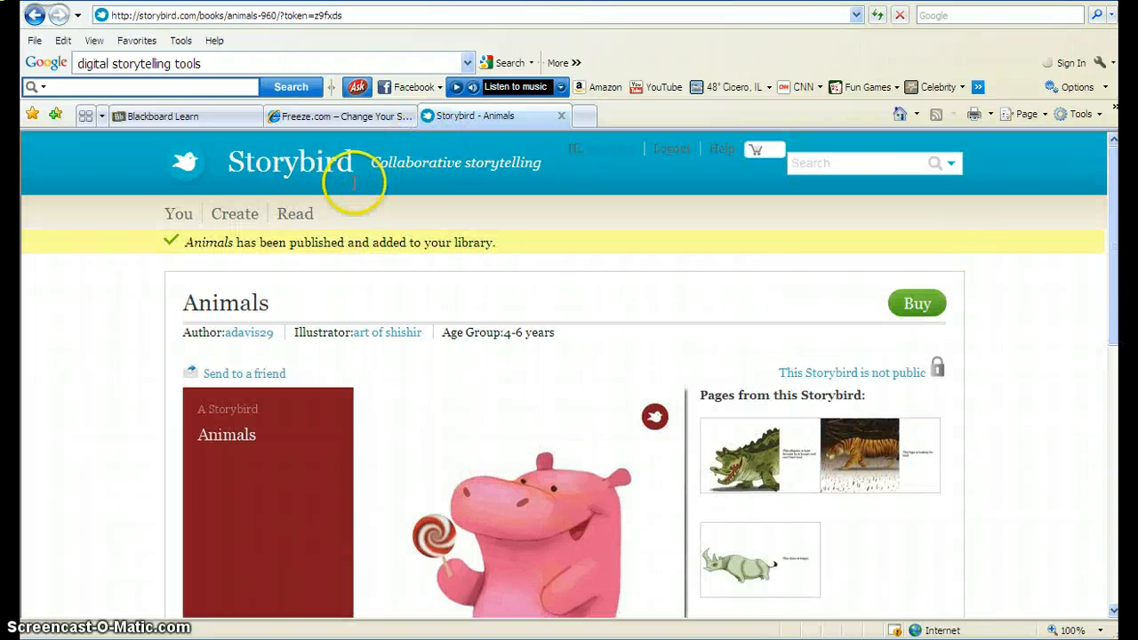
left_click(296, 218)
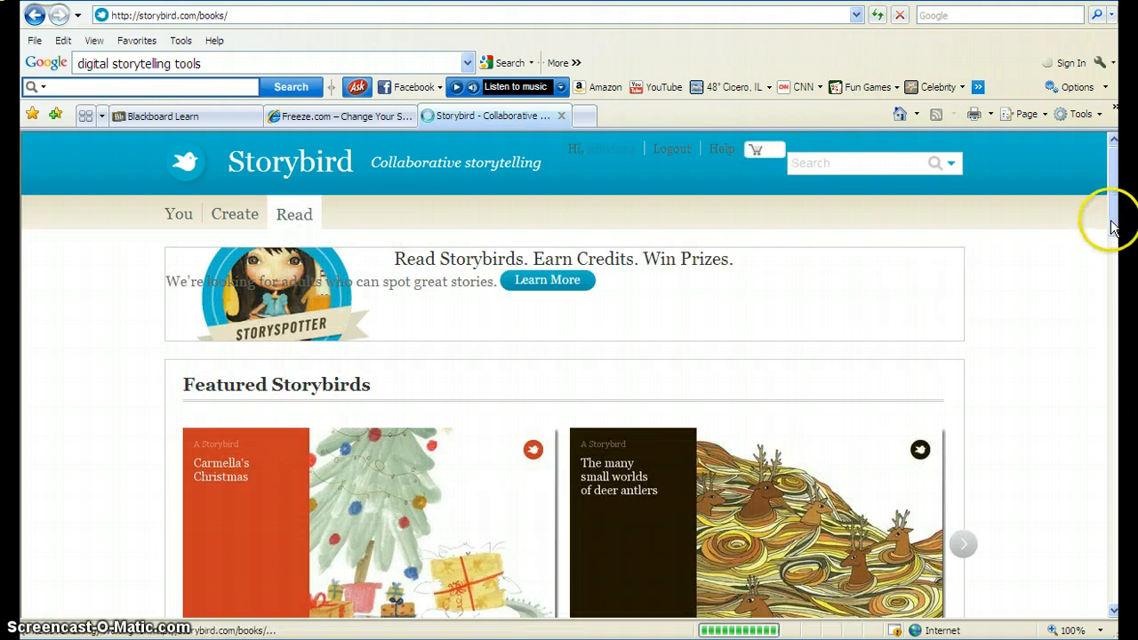
left_click_drag(1111, 217, 1069, 192)
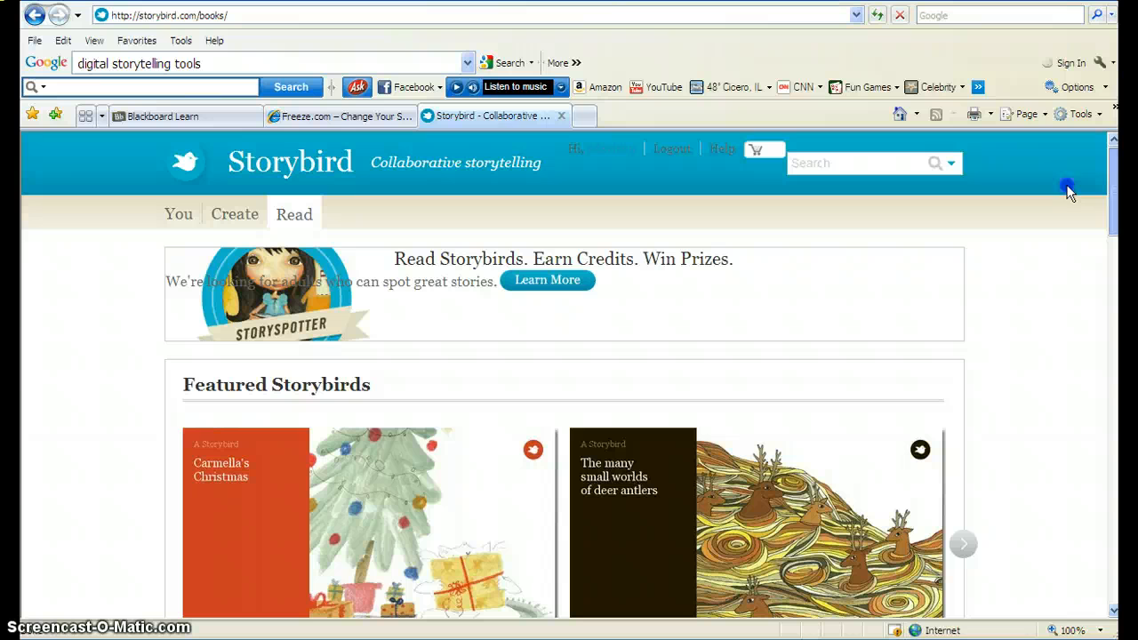
- Open the Flora story from the published Storybirds on the personal home page
left_click(190, 222)
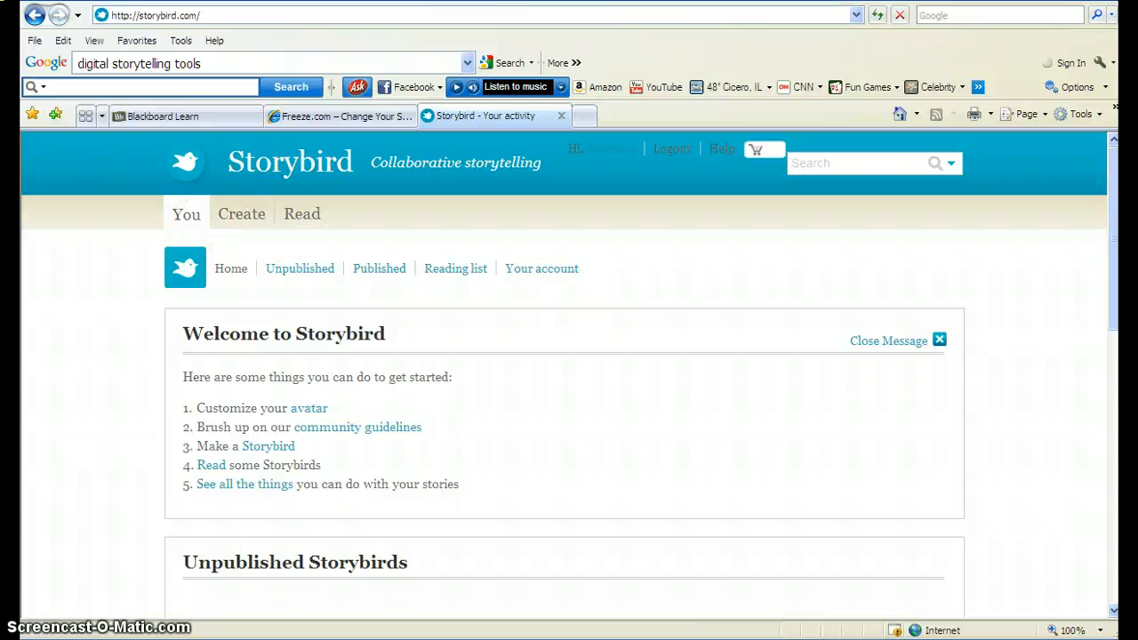
left_click_drag(1105, 241, 1103, 426)
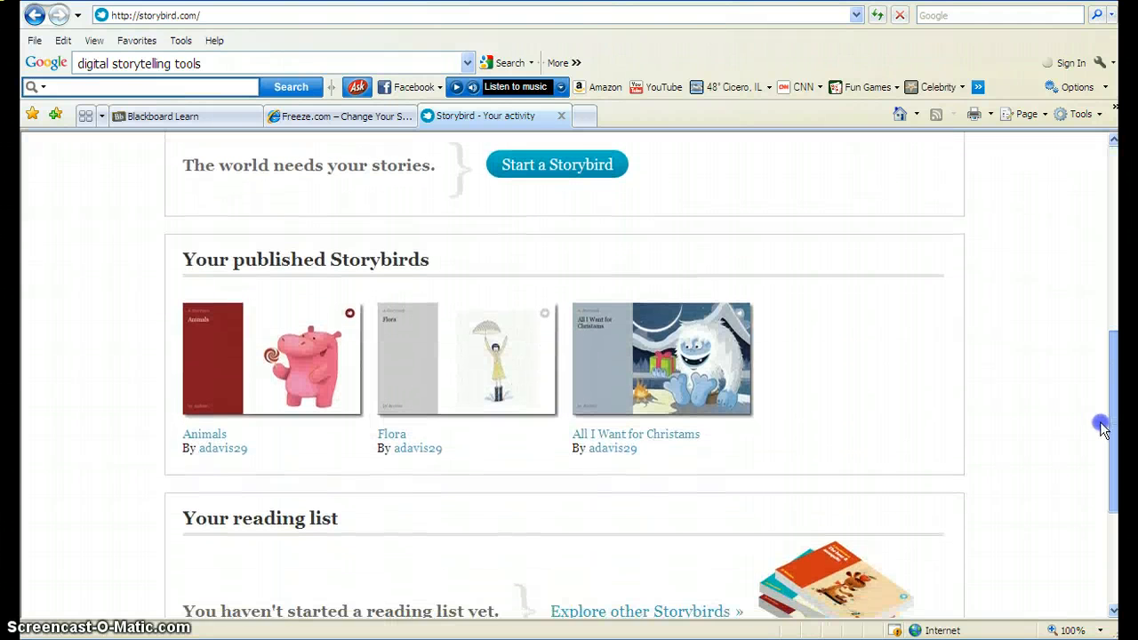
left_click(460, 377)
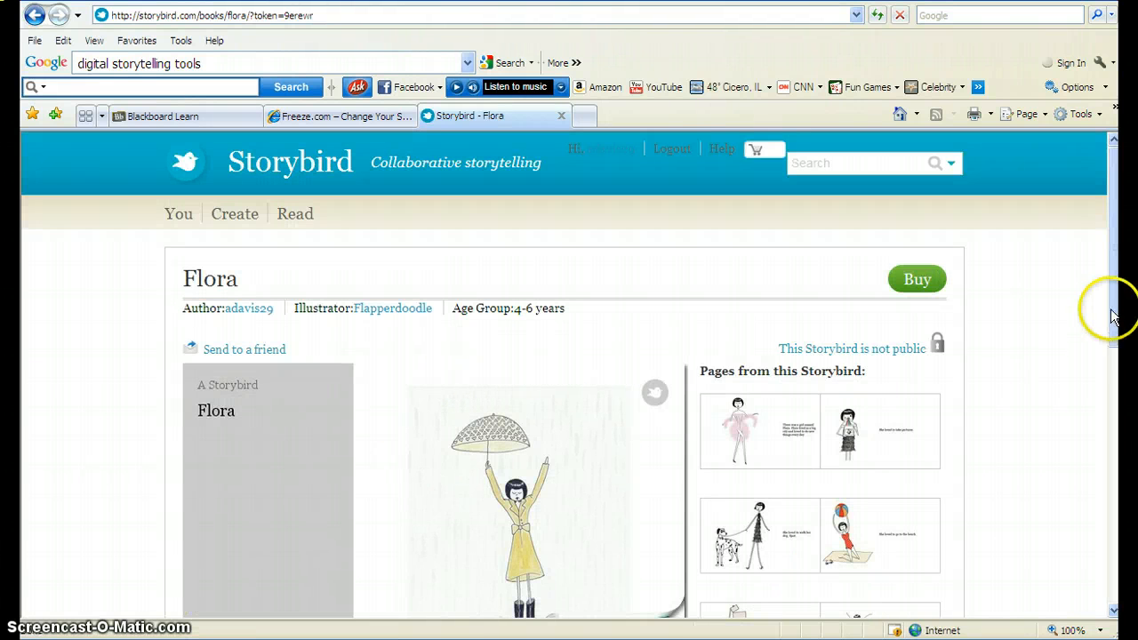
- Read the Flora story in full screen from the cover through page 8 to the end, and exit full screen
left_click_drag(1110, 309, 1109, 378)
left_click(649, 474)
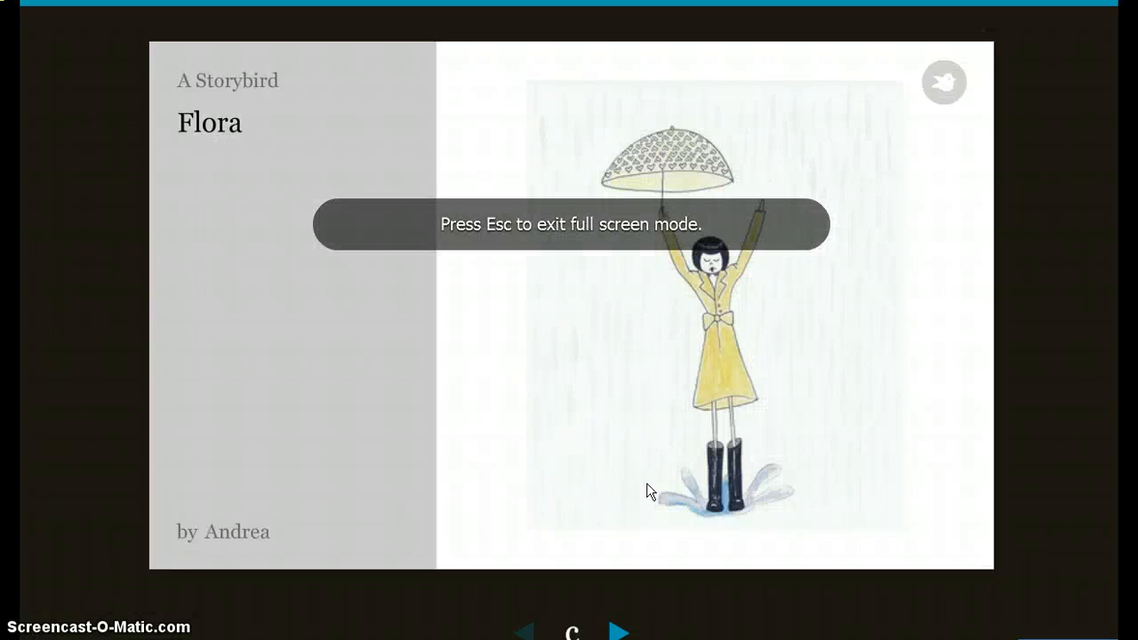
left_click(629, 483)
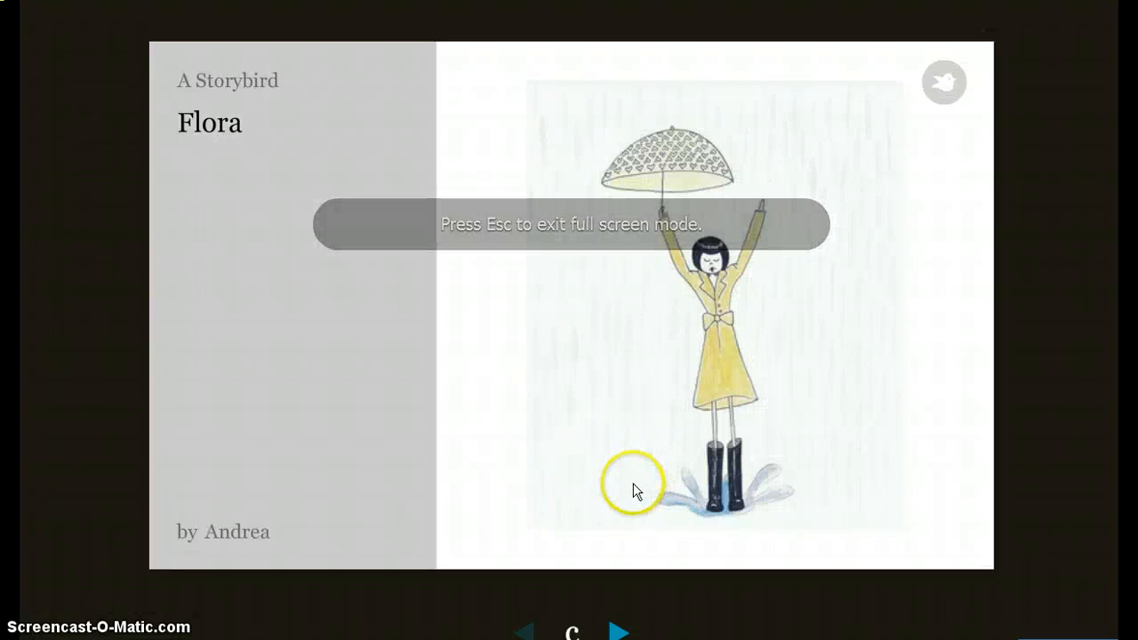
left_click(620, 632)
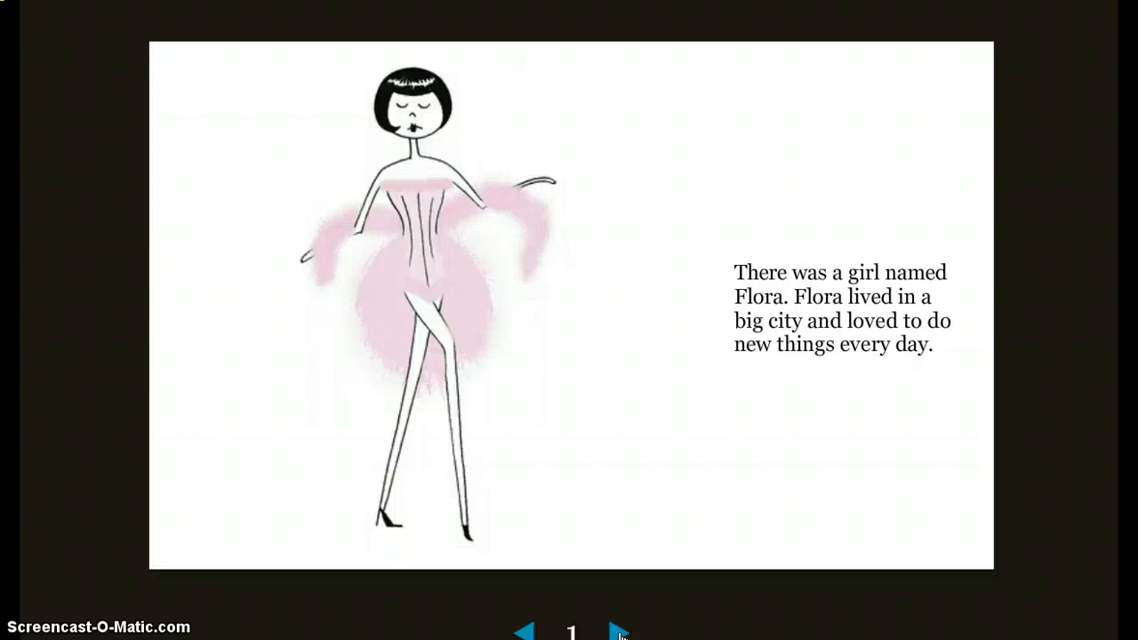
left_click(620, 632)
left_click(619, 632)
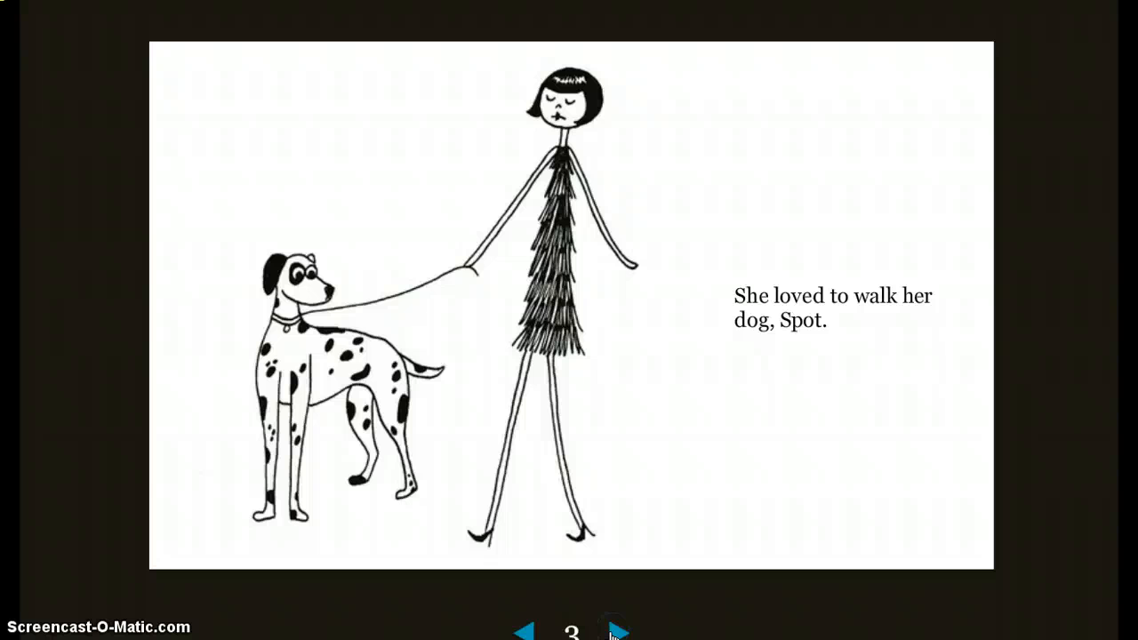
left_click(614, 632)
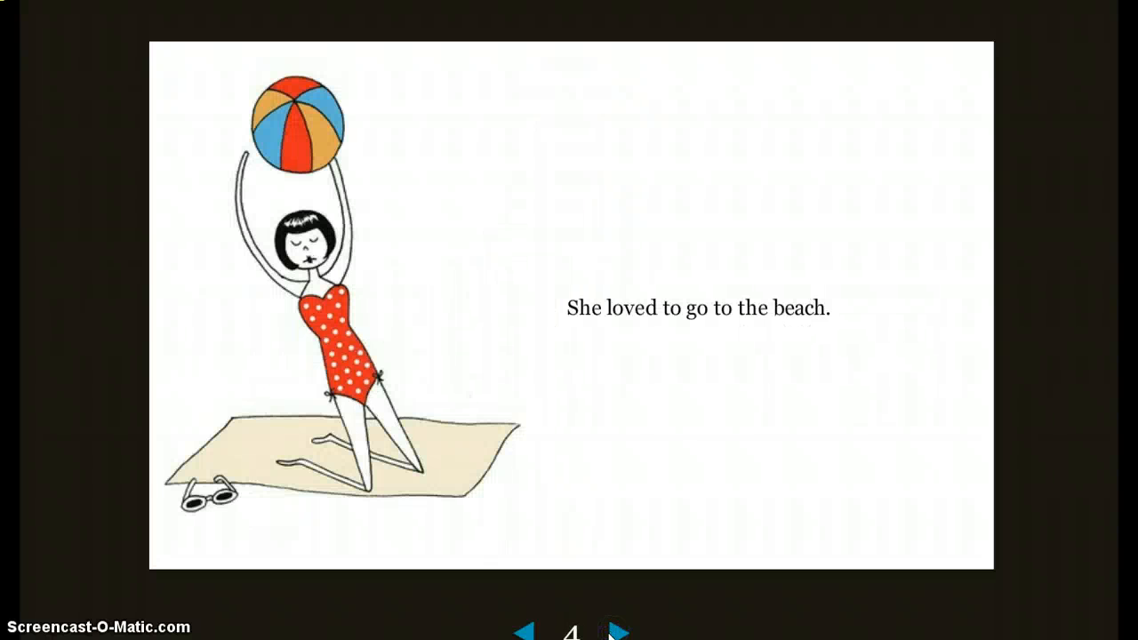
left_click(613, 632)
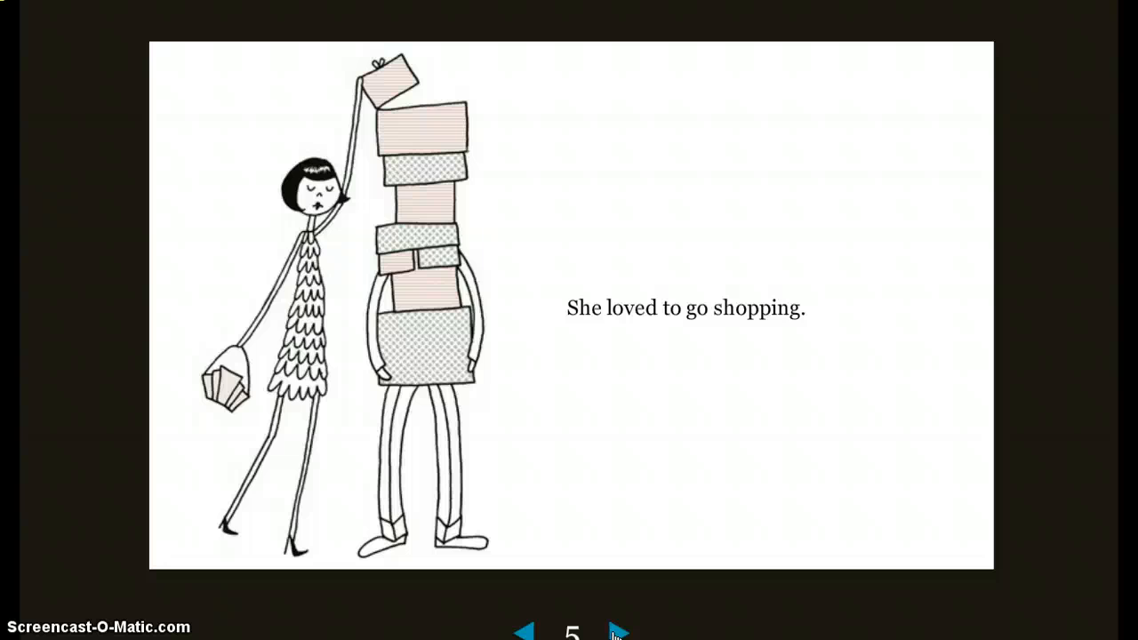
left_click(613, 632)
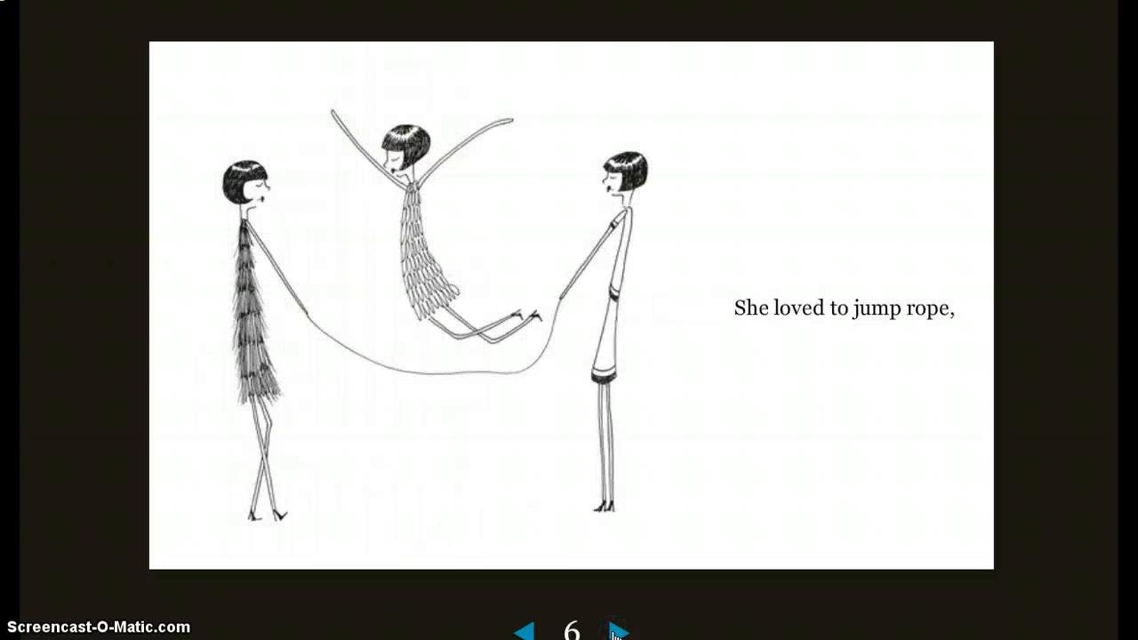
left_click(613, 632)
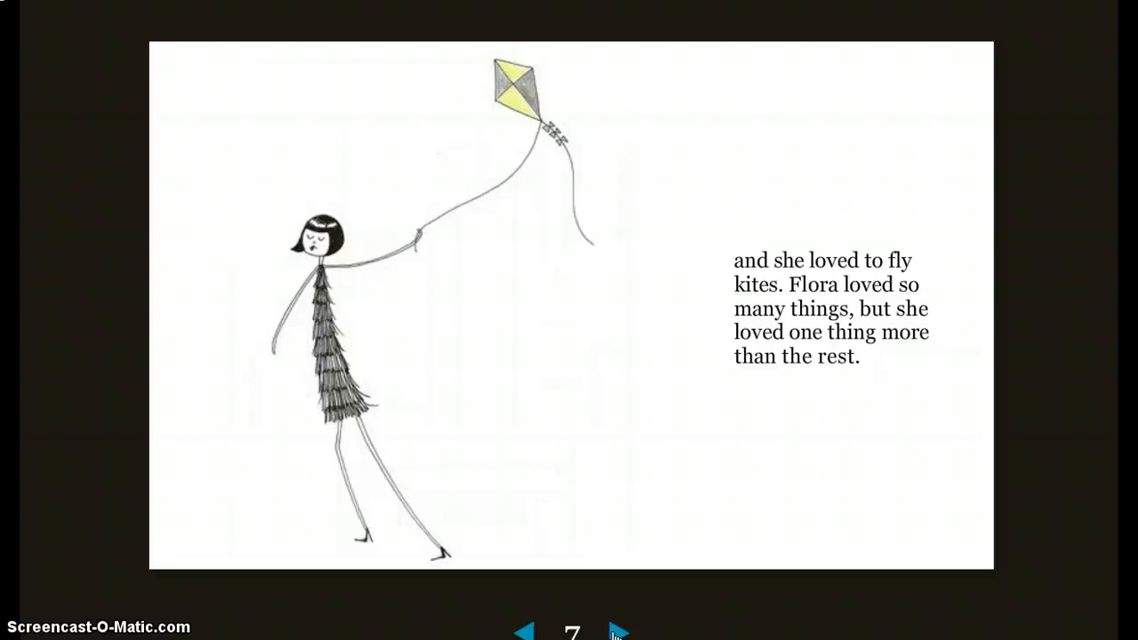
left_click(613, 632)
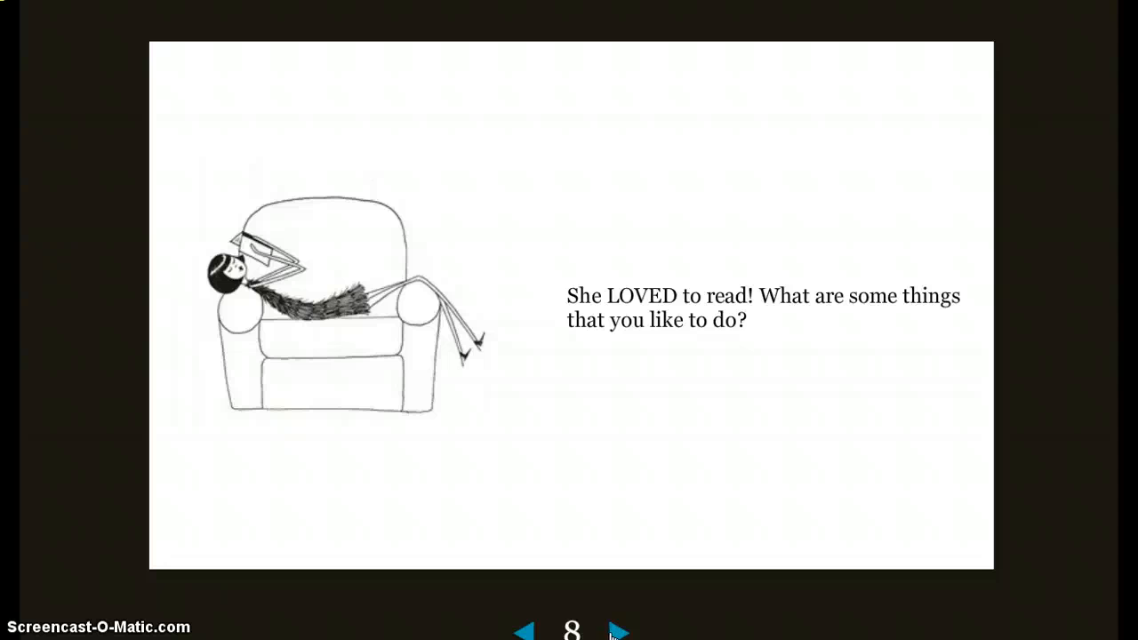
left_click(615, 632)
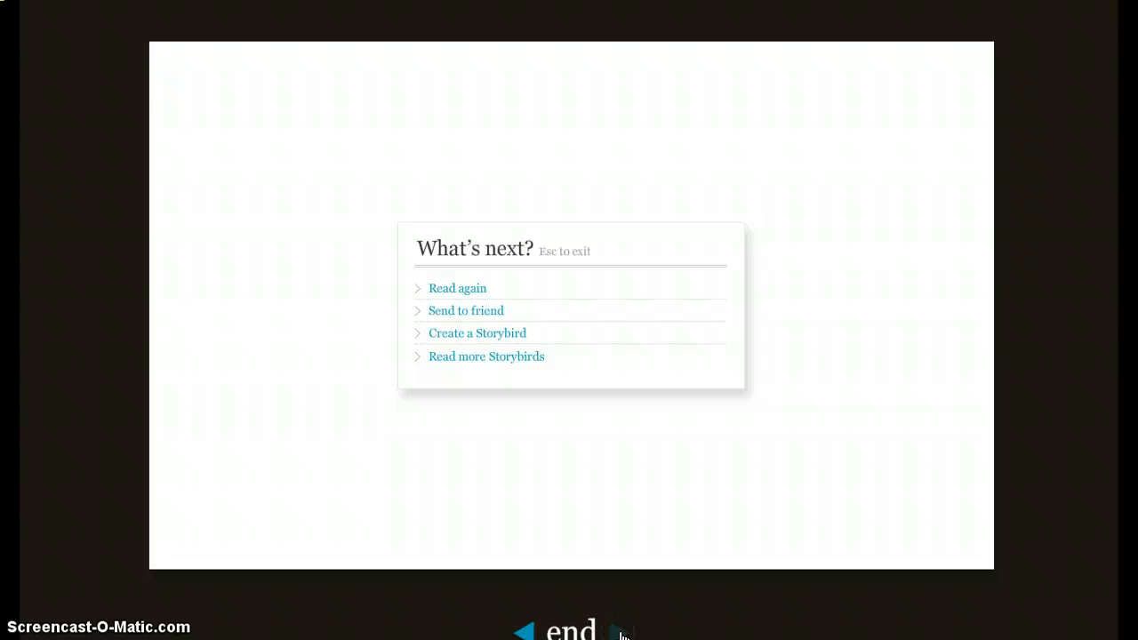
key("Escape")
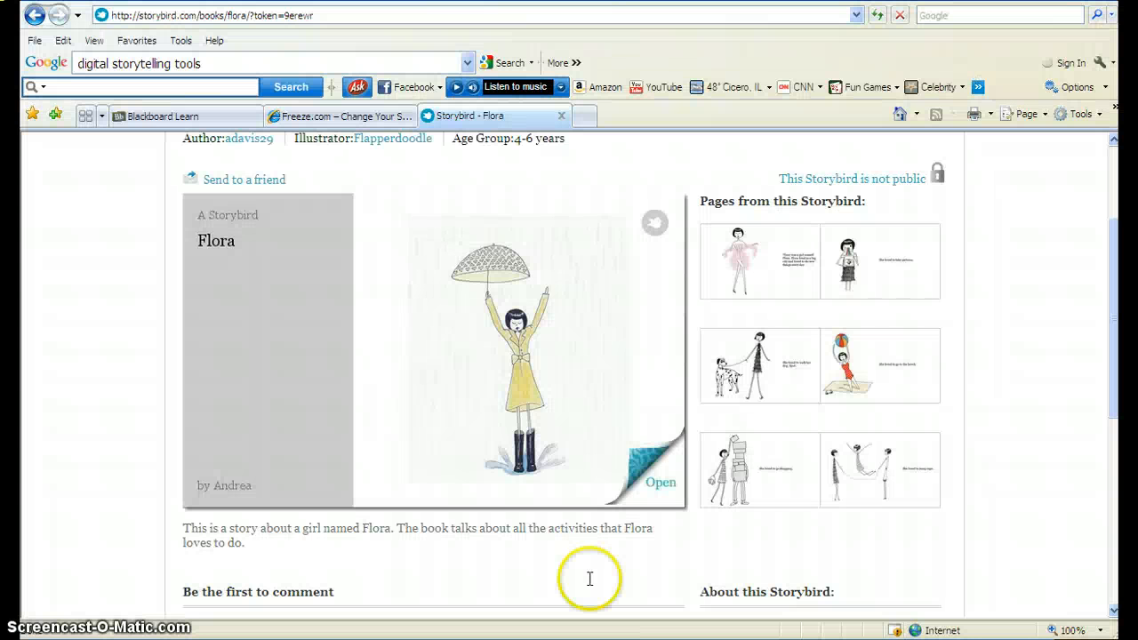
left_click_drag(1111, 402, 1117, 342)
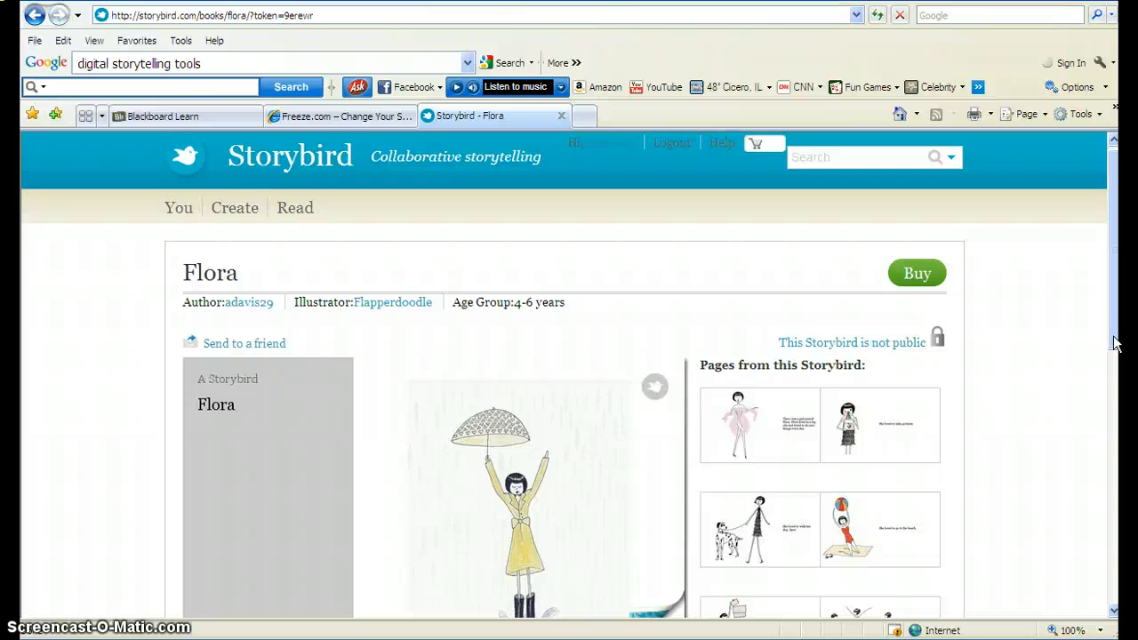
left_click_drag(1116, 345, 1102, 394)
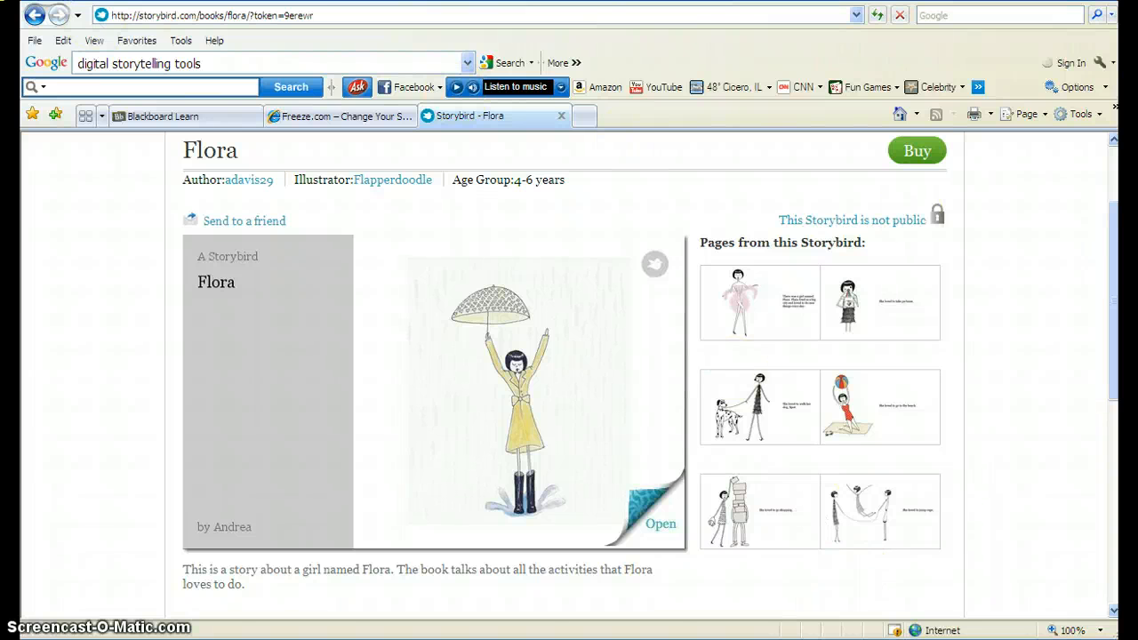
scroll(1116, 251, "up", 3)
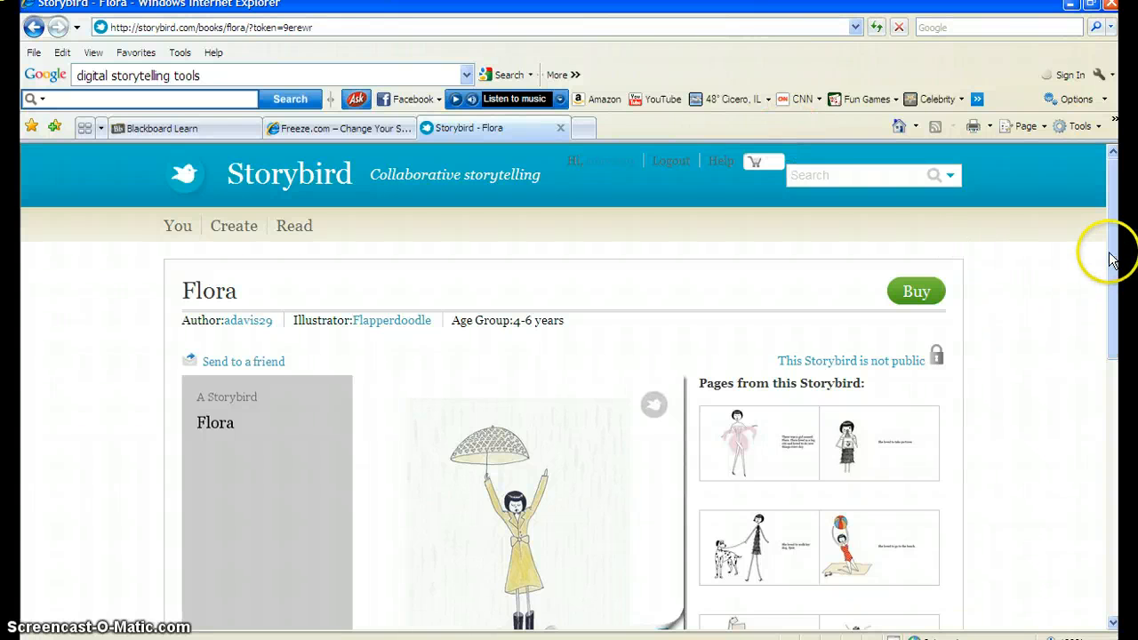
left_click_drag(1110, 257, 1110, 287)
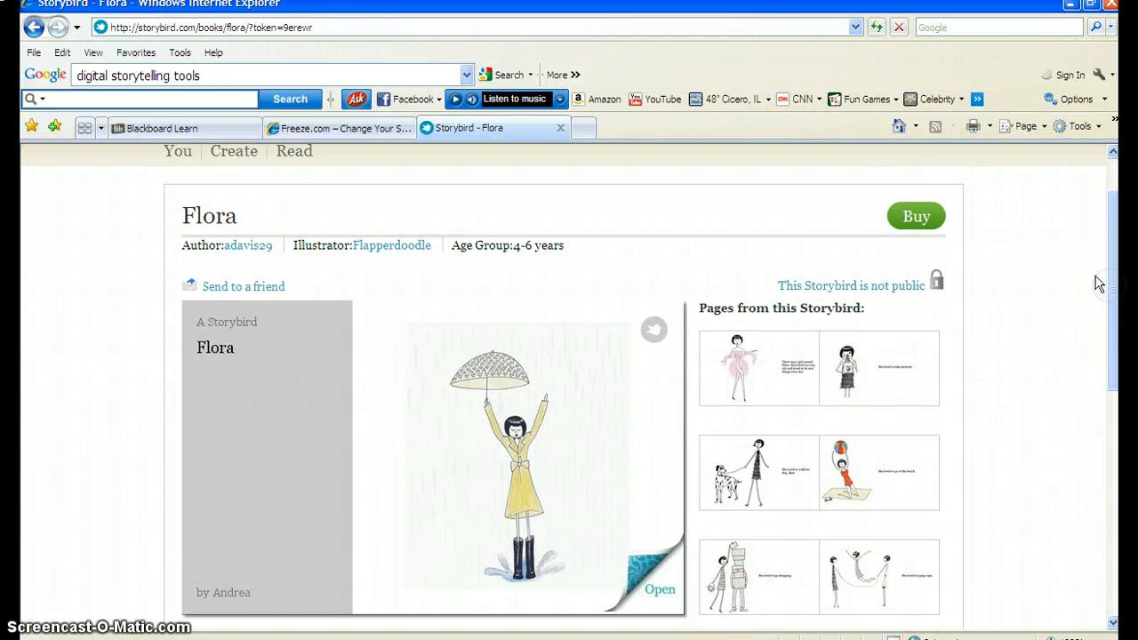